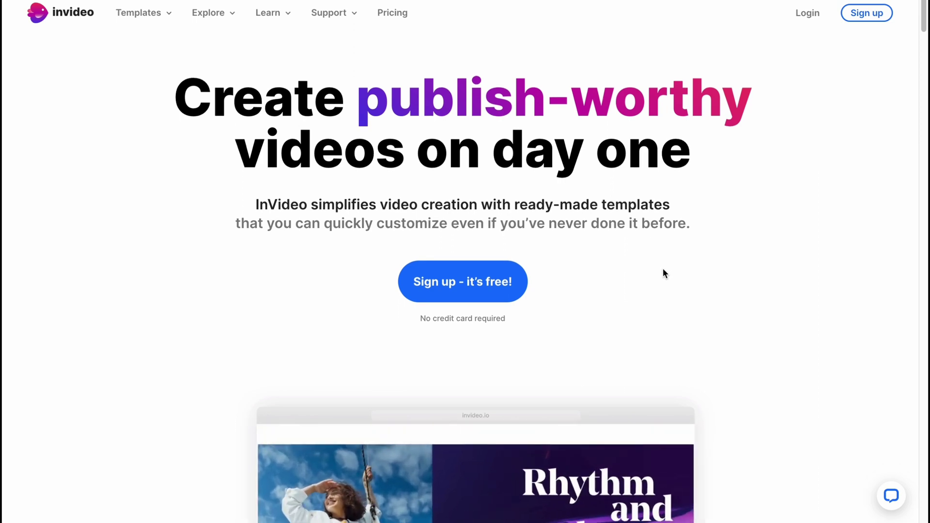
- Scroll through the InVideo homepage to look over its content
scroll(662, 268, "down", 4)
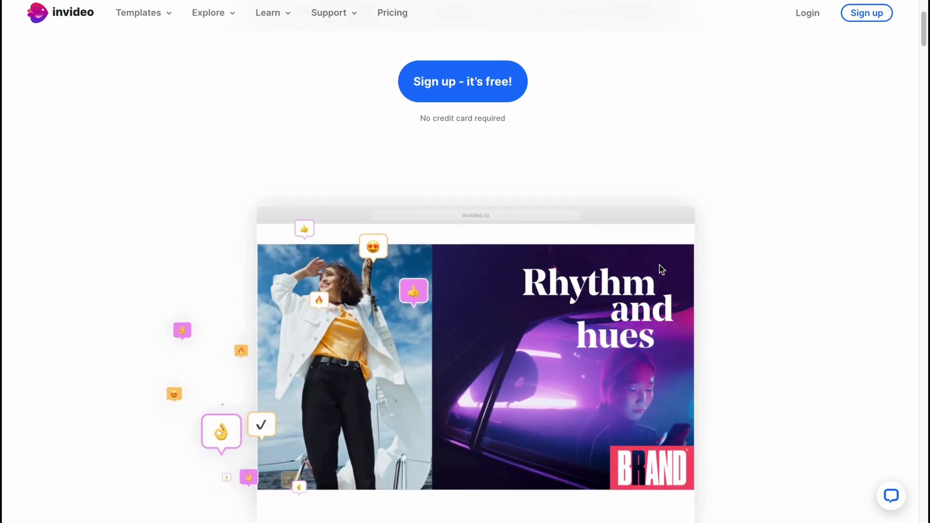
scroll(659, 265, "down", 3)
scroll(658, 265, "up", 4)
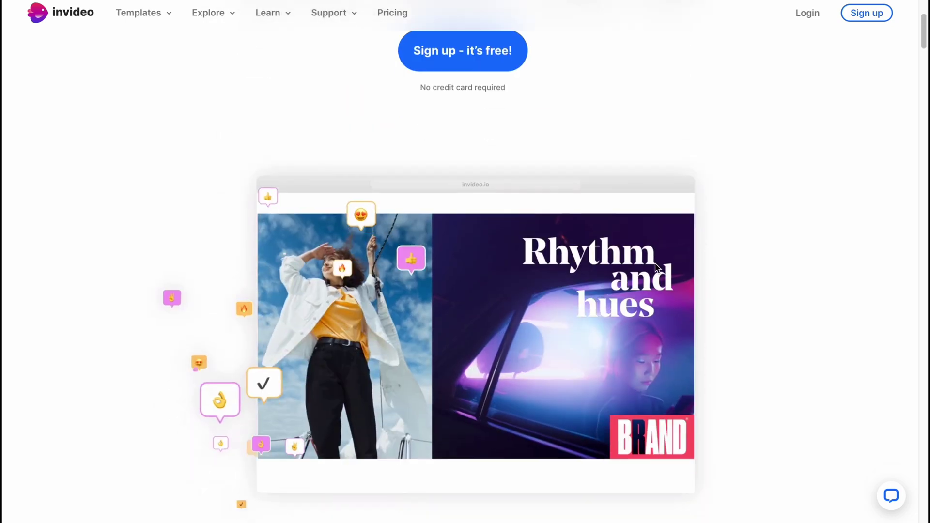
scroll(652, 266, "down", 1)
scroll(650, 264, "down", 8)
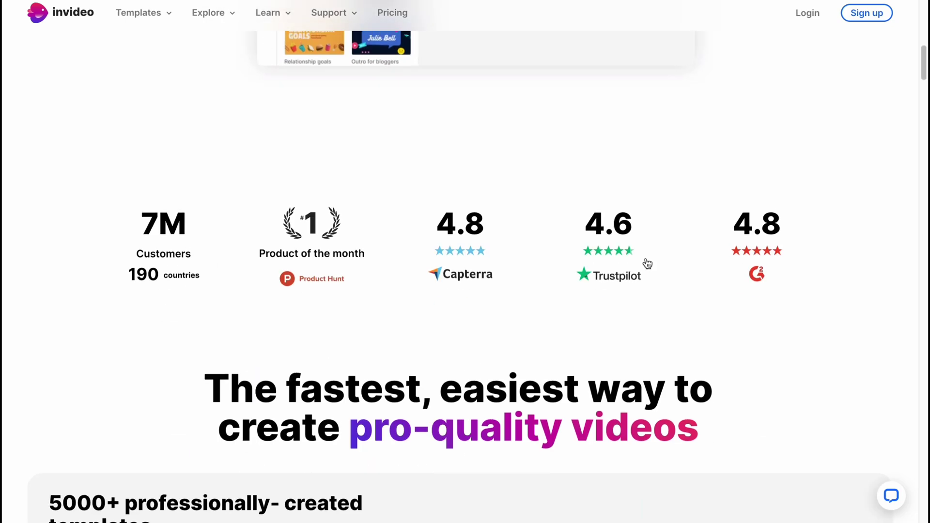
scroll(645, 262, "up", 1)
scroll(637, 257, "down", 18)
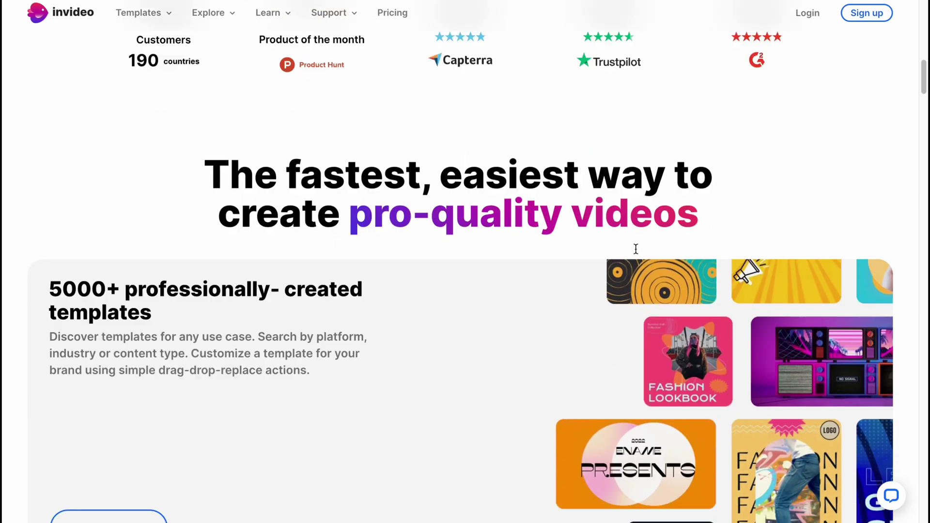
scroll(636, 248, "up", 20)
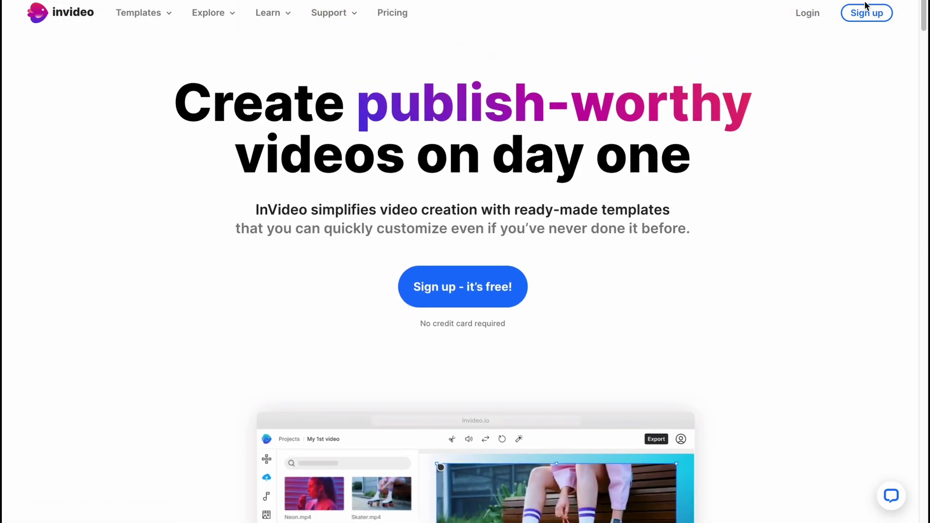
- Log in with a Google account from the Pricing page and go to the dashboard
left_click(402, 15)
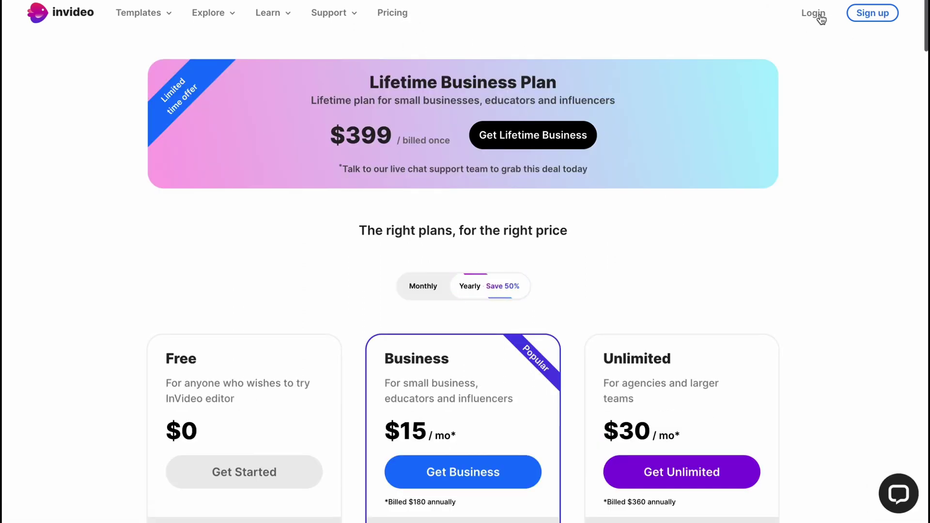
left_click(819, 15)
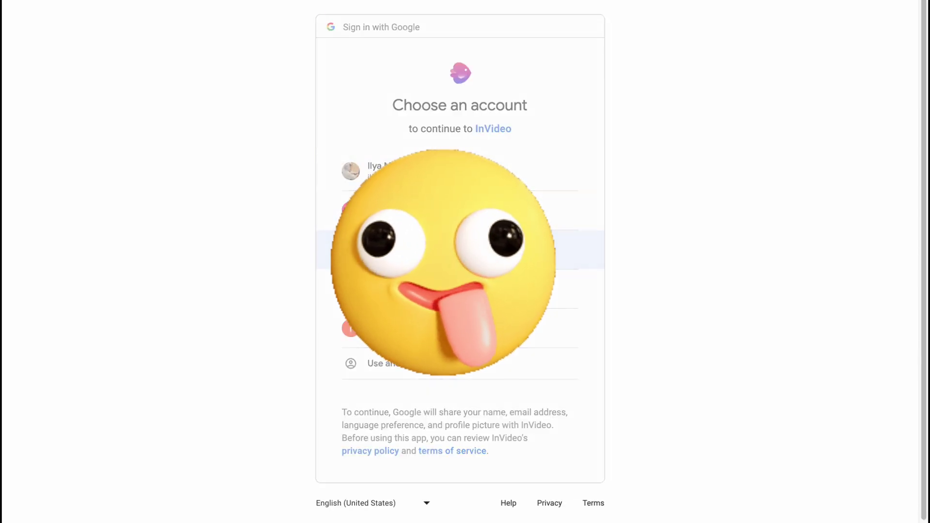
left_click(566, 249)
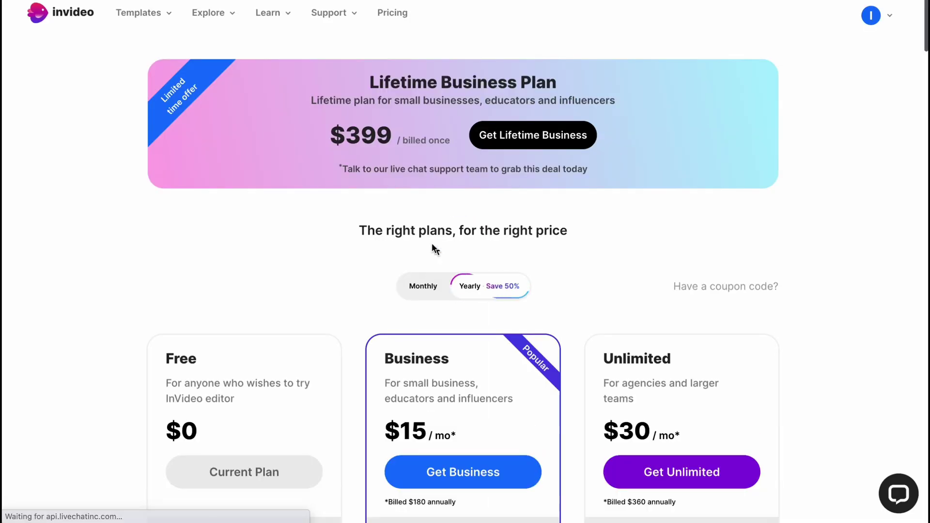
left_click(61, 20)
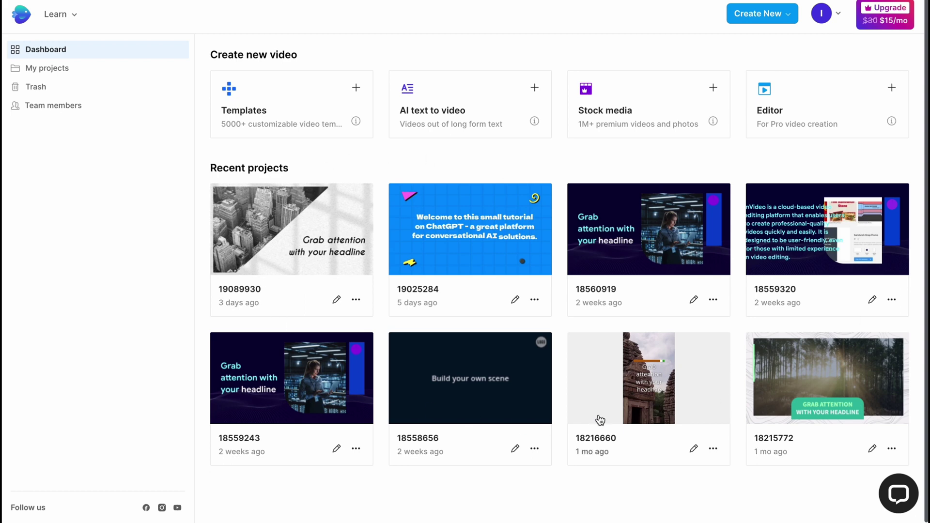
- Highlight the Recent projects and Create new video headings, then show project 19089930's options
left_click_drag(199, 170, 384, 168)
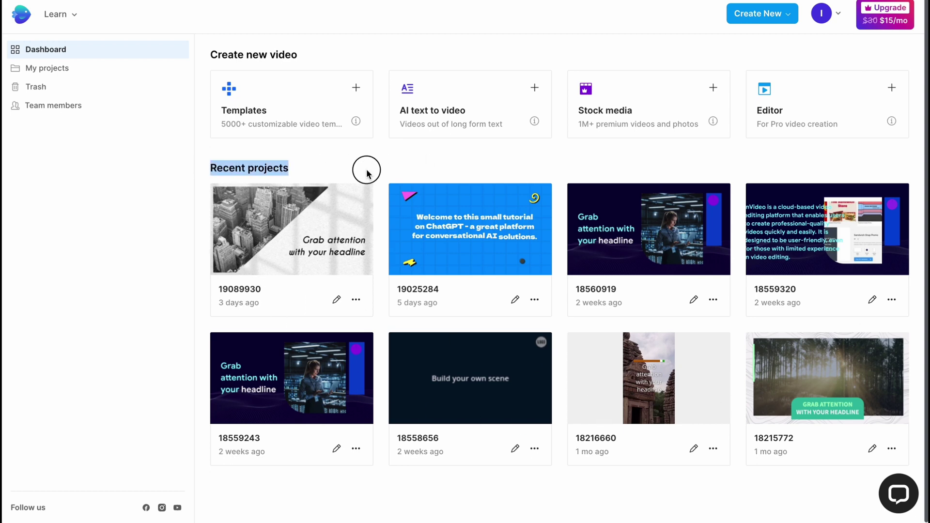
left_click_drag(206, 56, 388, 54)
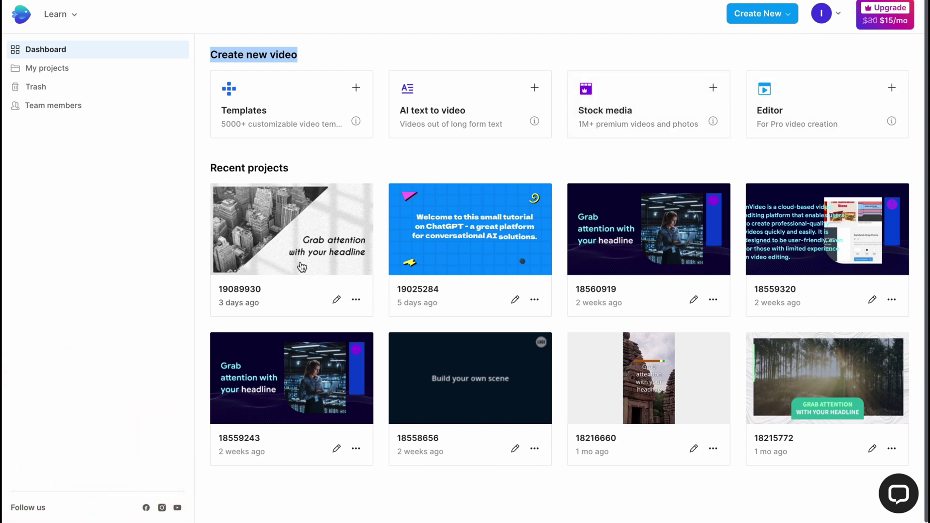
left_click(357, 300)
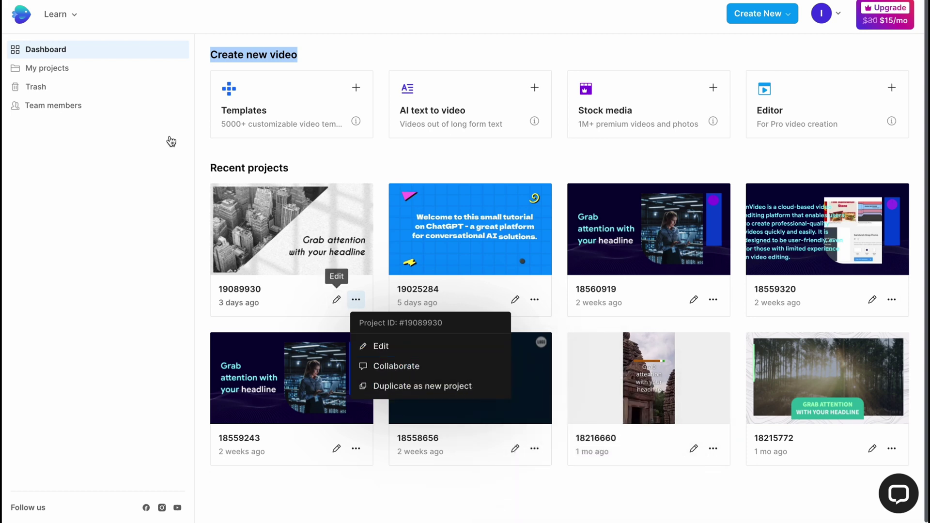
- In My projects, delete project 19089930 and confirm
left_click(292, 149)
left_click(46, 69)
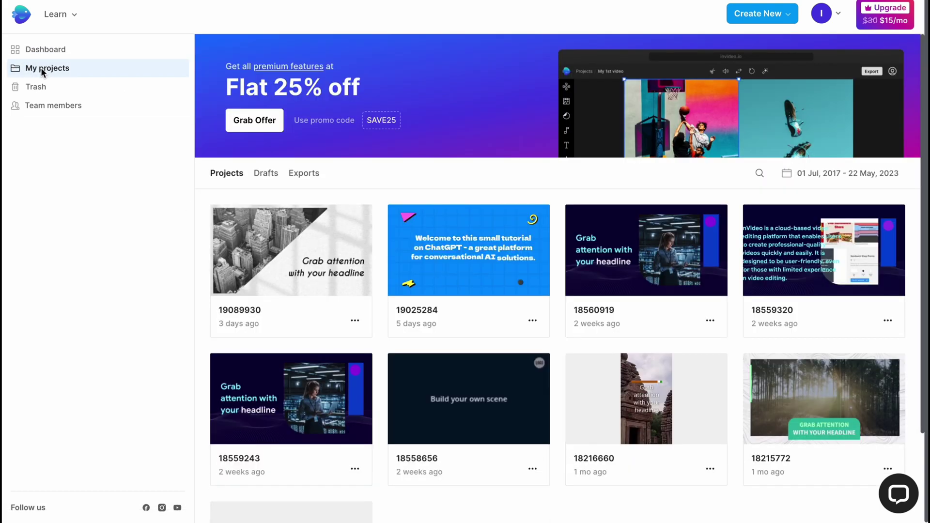
scroll(564, 302, "down", 2)
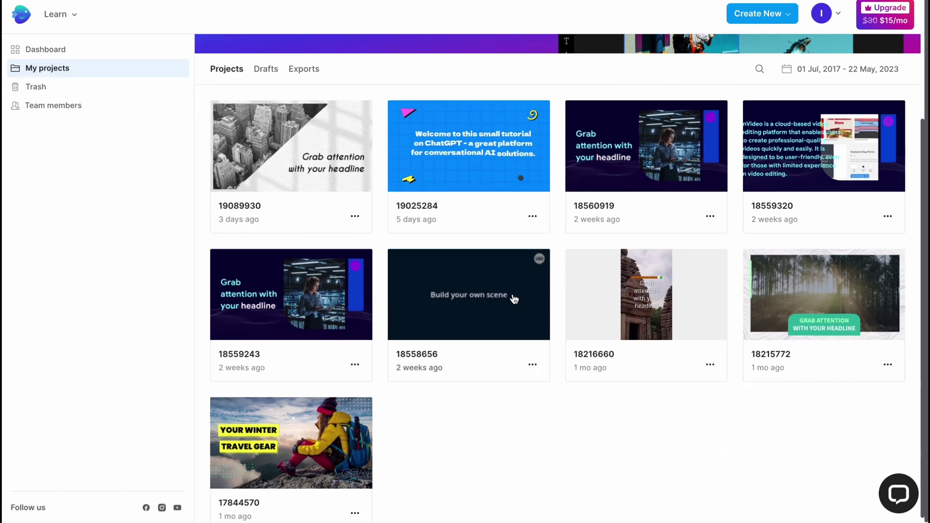
left_click(354, 210)
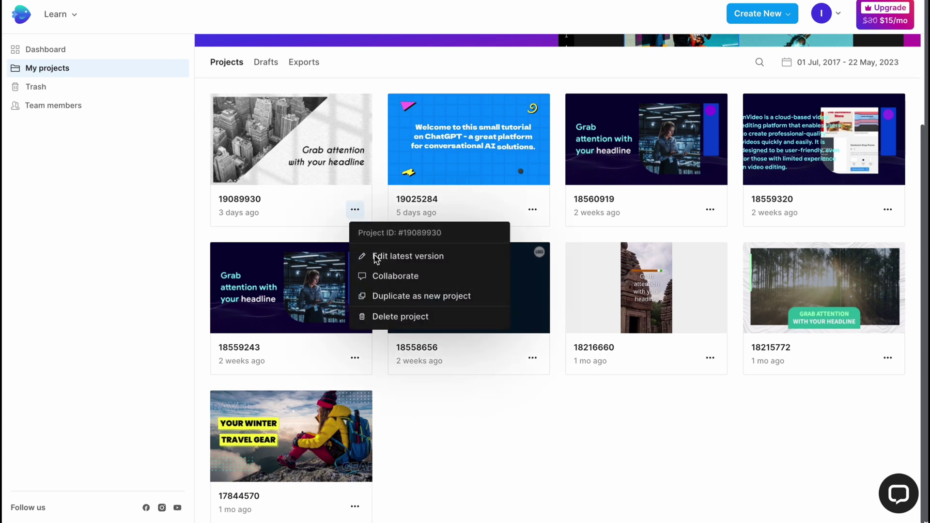
left_click(403, 317)
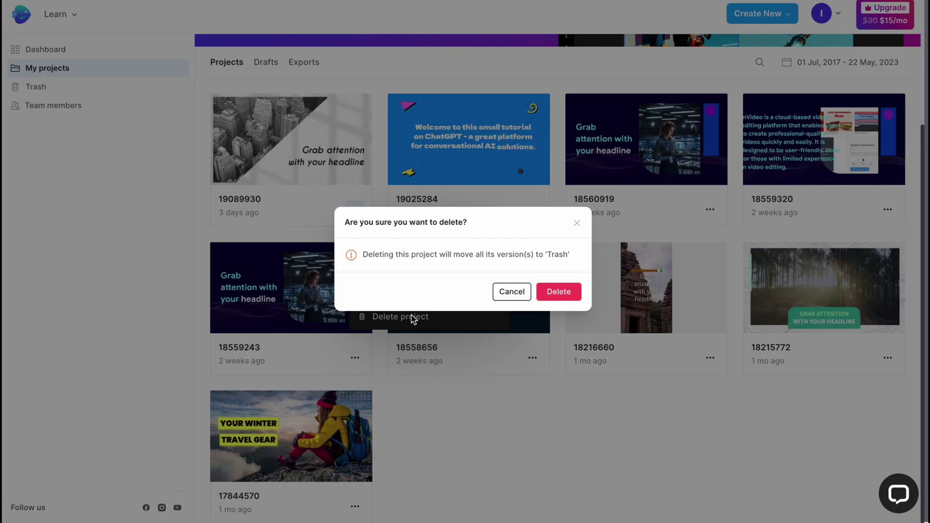
left_click(558, 292)
- Delete project 19025284, check both in the Trash, and return to the dashboard
left_click(355, 318)
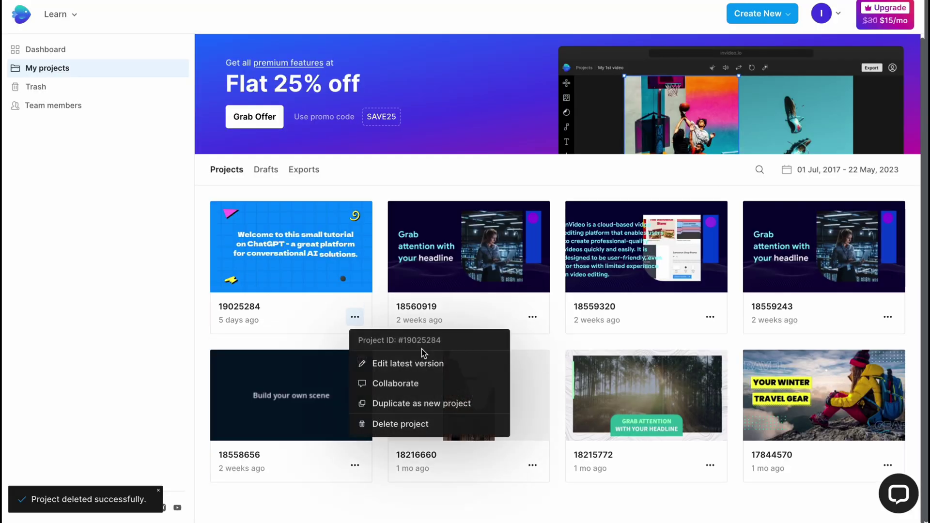
left_click(415, 428)
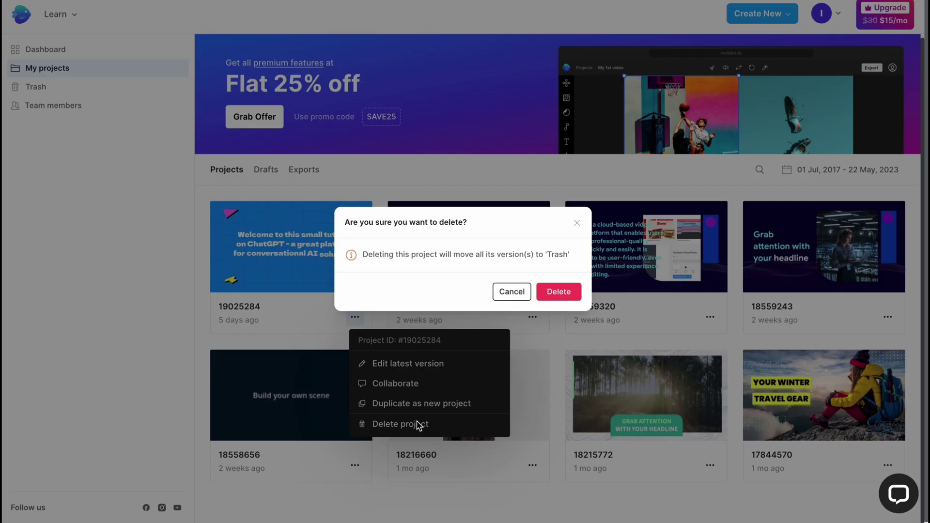
left_click(560, 290)
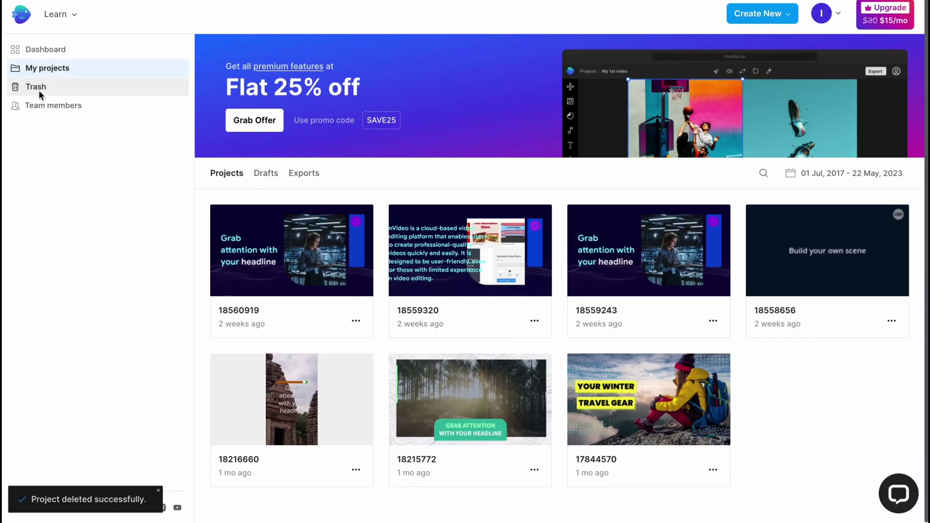
left_click(39, 90)
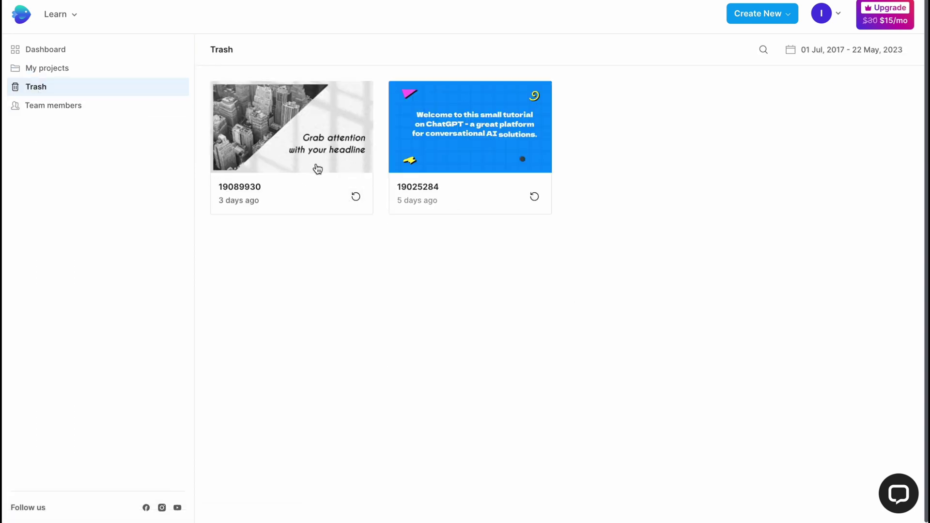
left_click(46, 51)
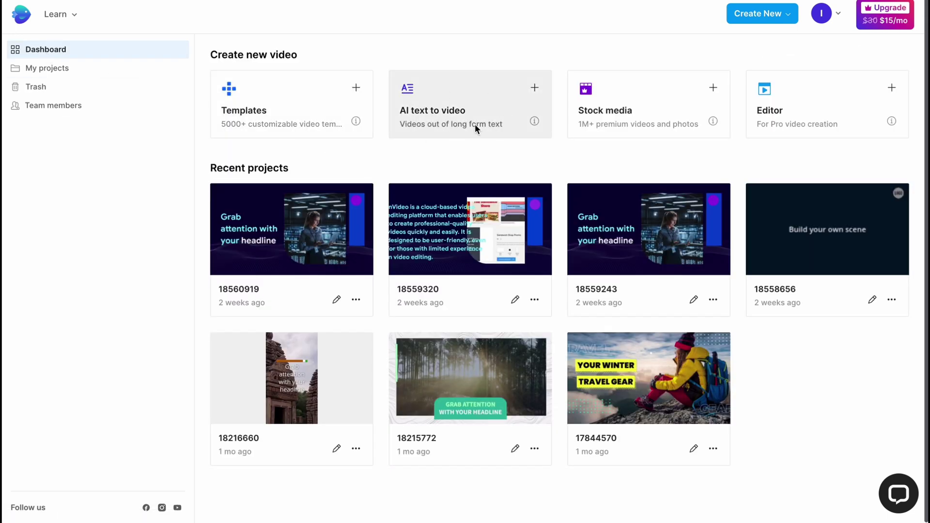
- Start an AI text-to-video and browse the templates to the Interesting VR Facts template
left_click(535, 89)
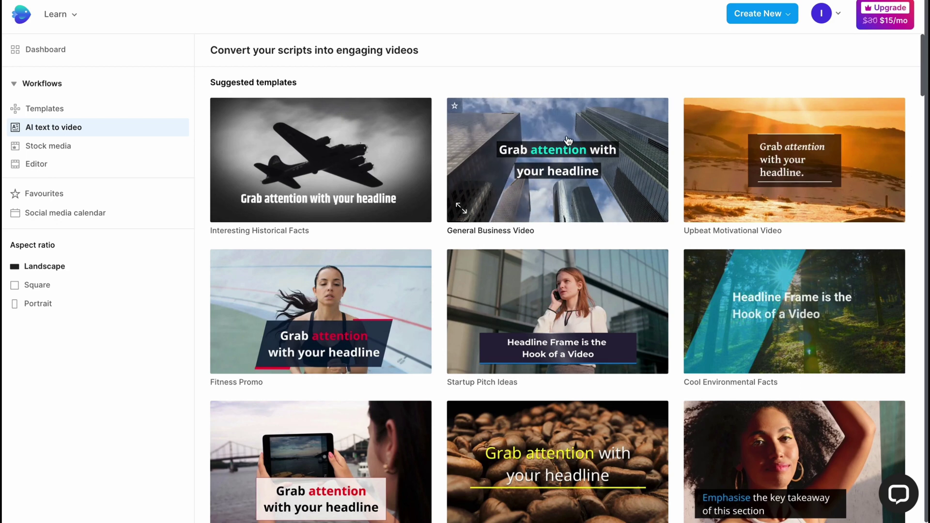
scroll(550, 192, "down", 15)
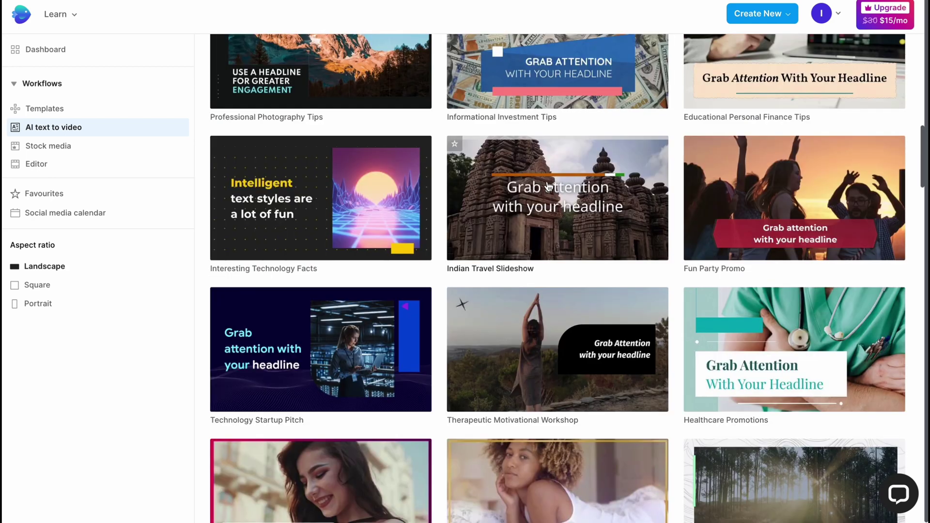
scroll(541, 198, "down", 6)
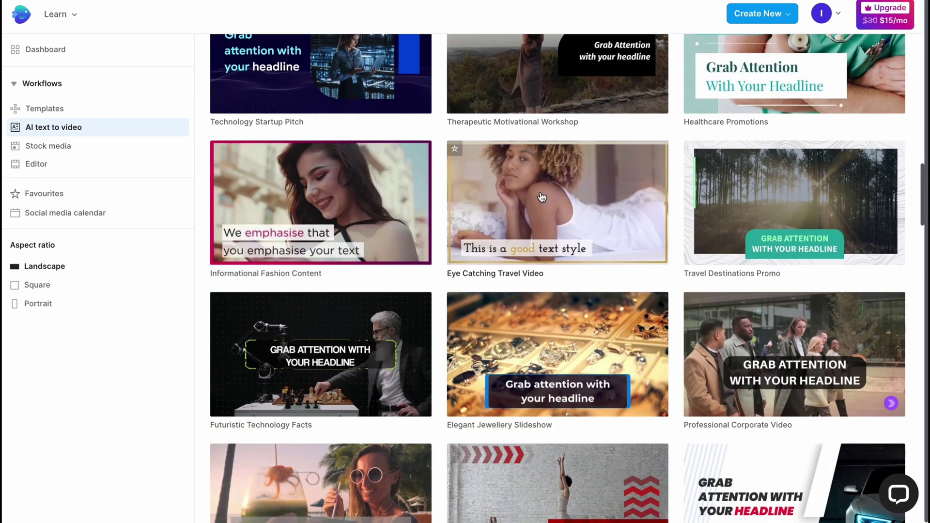
scroll(523, 218, "down", 6)
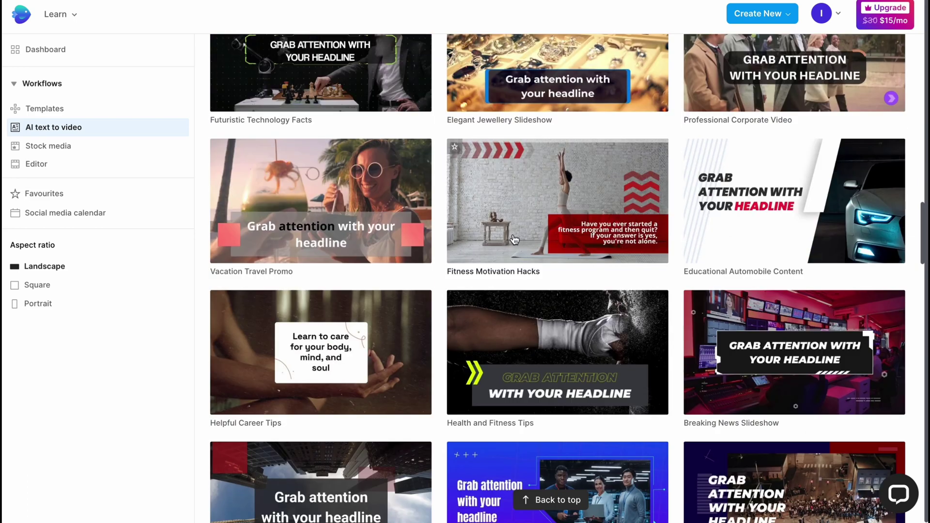
scroll(515, 236, "down", 2)
scroll(509, 229, "up", 1)
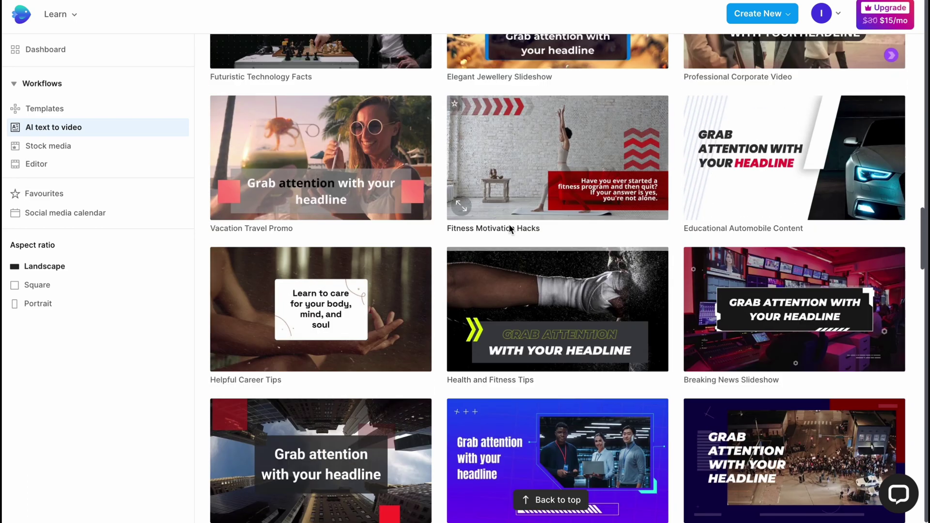
scroll(509, 229, "down", 3)
scroll(509, 228, "down", 6)
scroll(510, 228, "down", 8)
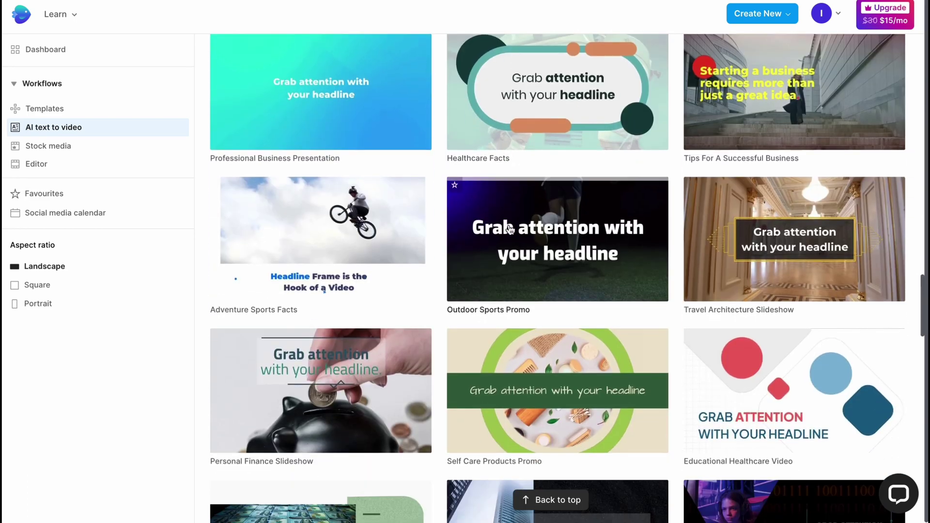
scroll(510, 229, "down", 6)
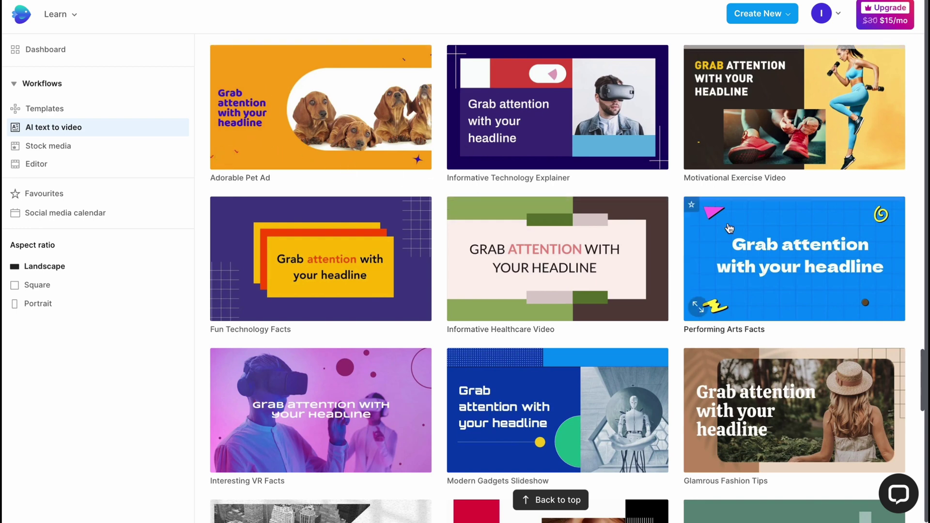
scroll(720, 241, "down", 1)
scroll(720, 241, "down", 15)
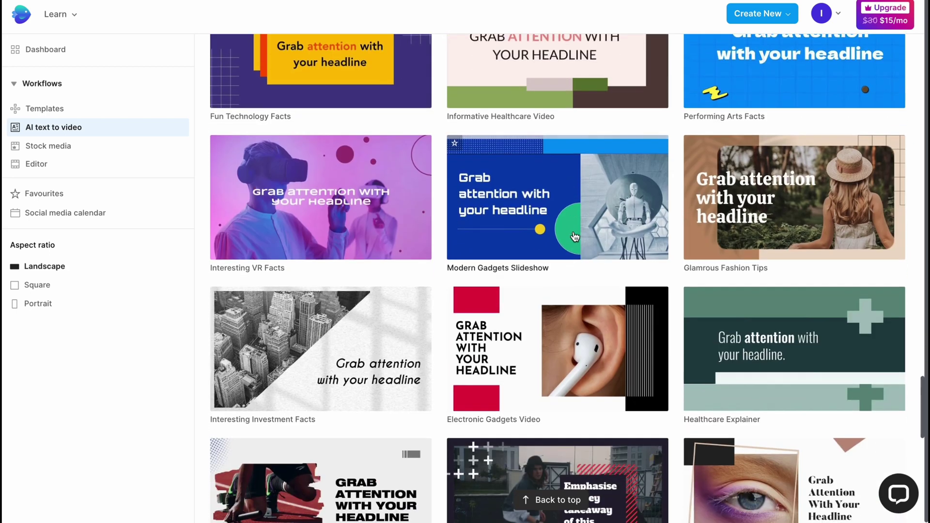
scroll(570, 229, "down", 4)
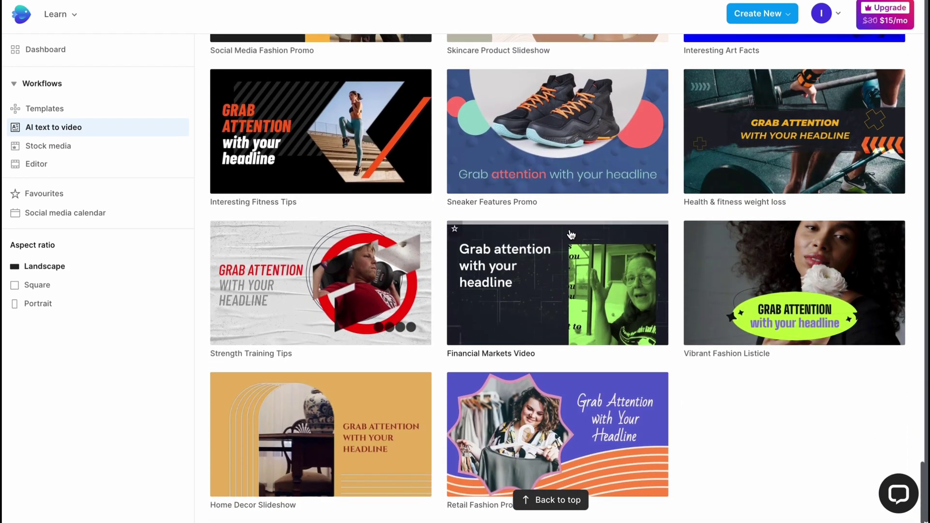
scroll(571, 235, "up", 19)
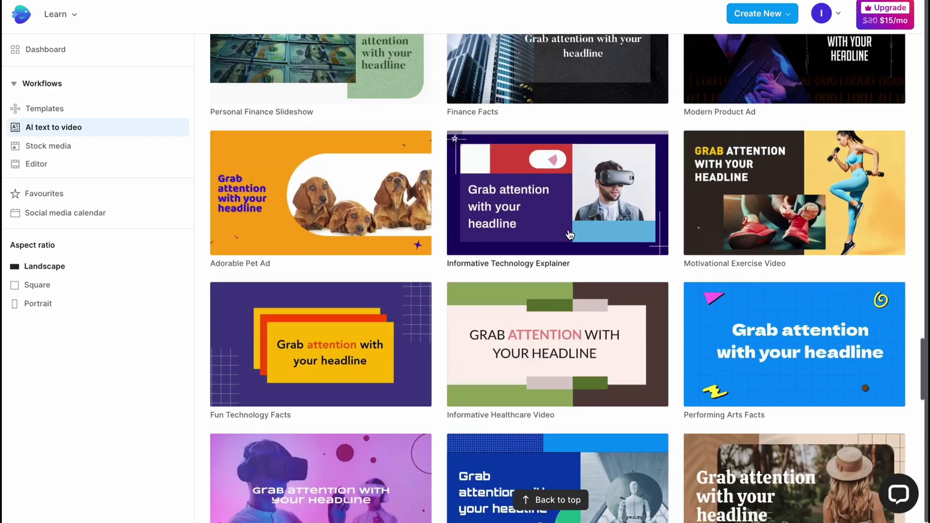
scroll(542, 227, "down", 5)
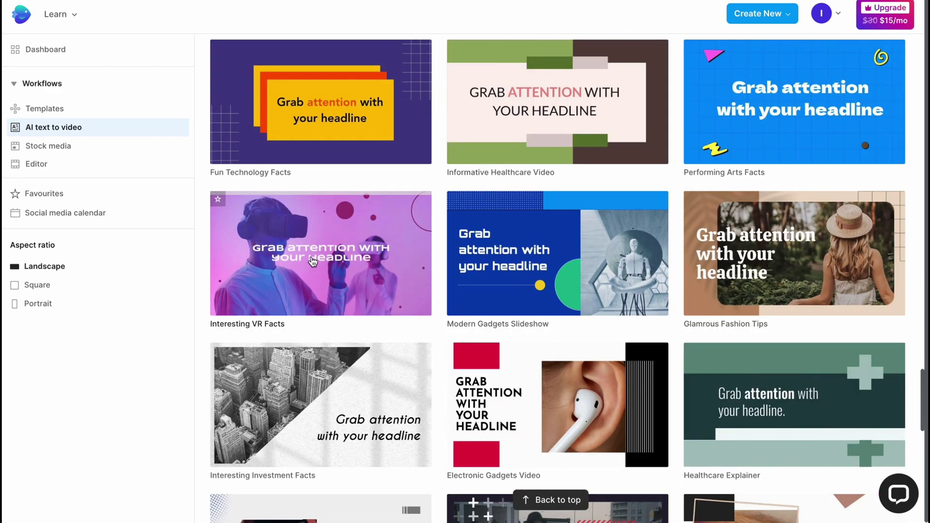
left_click(316, 264)
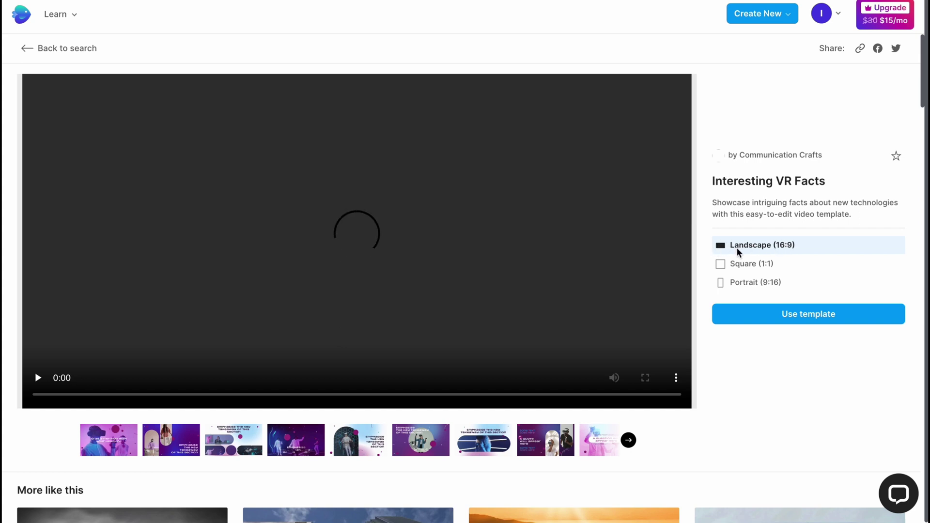
- Use the Interesting VR Facts template to start a new project
left_click(811, 318)
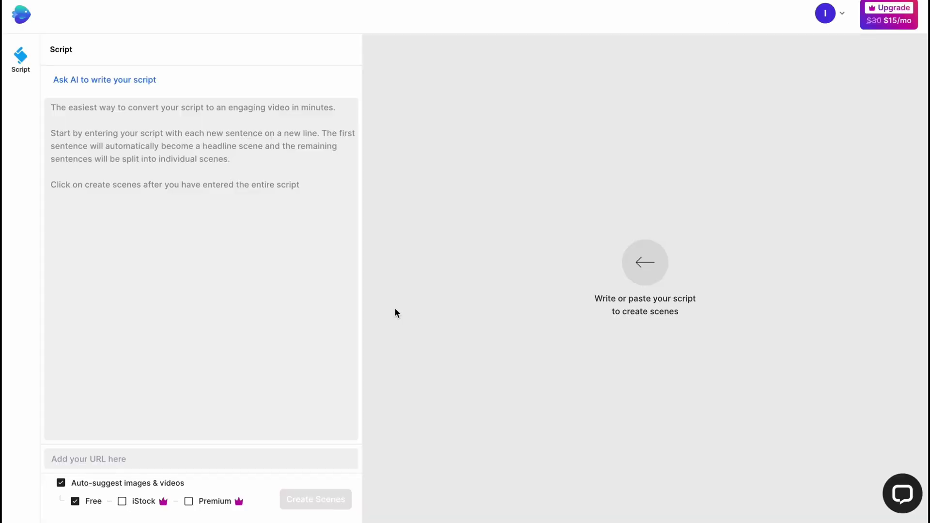
- Show the 'Ask AI to write your script' prompt field and place the cursor in it
left_click(186, 154)
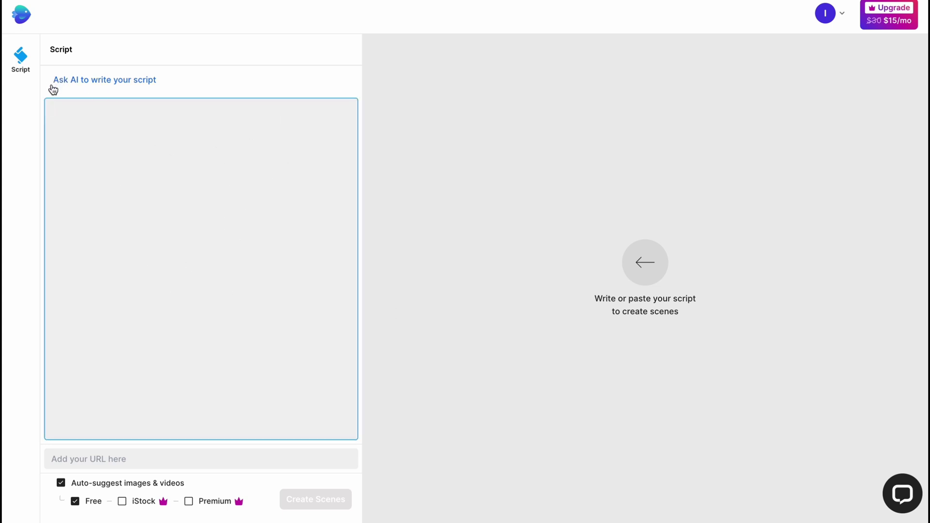
left_click(130, 86)
left_click(185, 82)
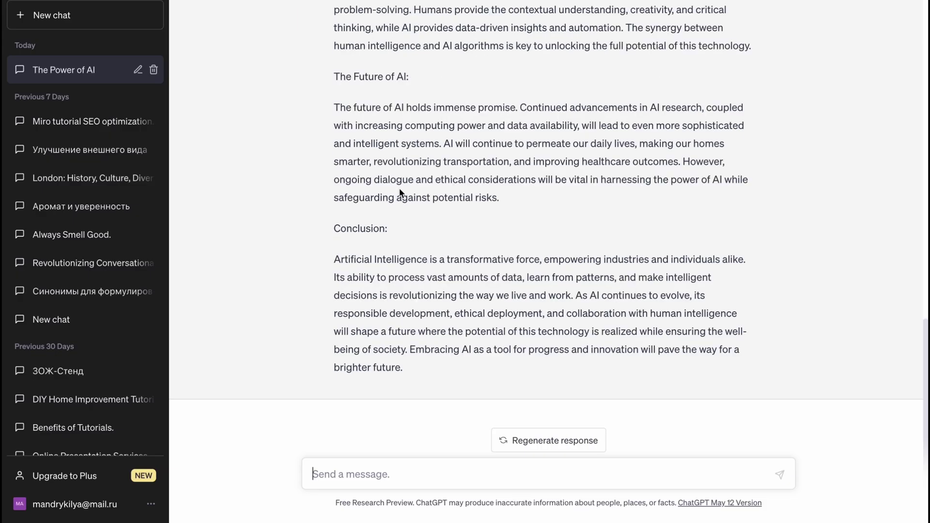
- Copy the ChatGPT article's introduction paragraph into the InVideo script box
scroll(397, 190, "up", 15)
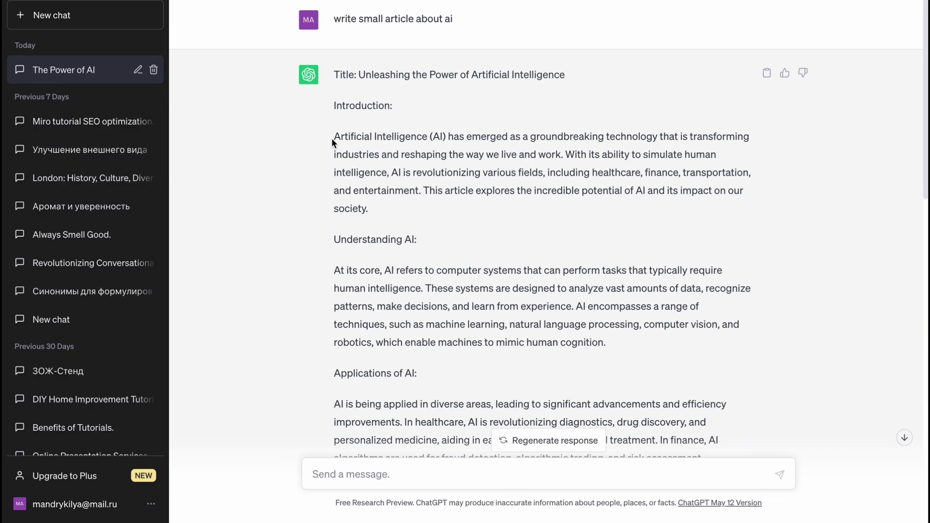
left_click_drag(332, 140, 544, 201)
key("ctrl+c")
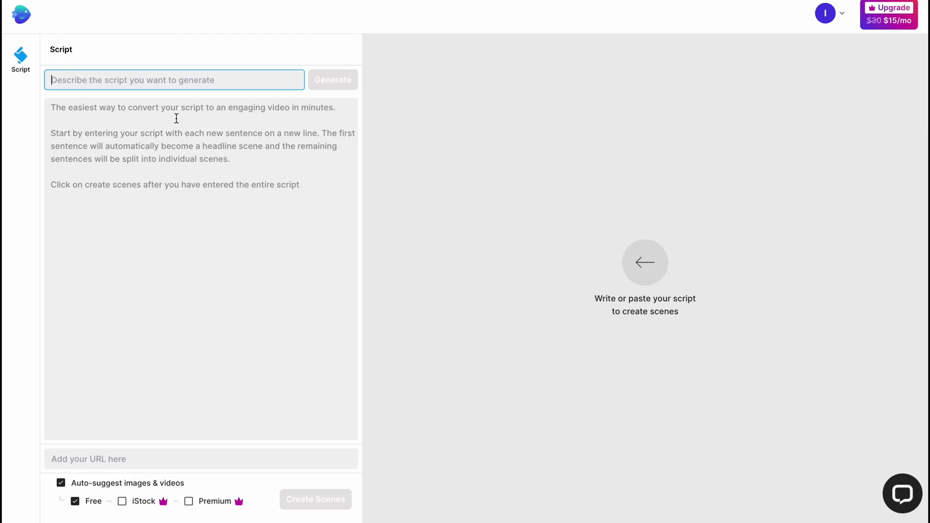
left_click(166, 133)
key("ctrl+v")
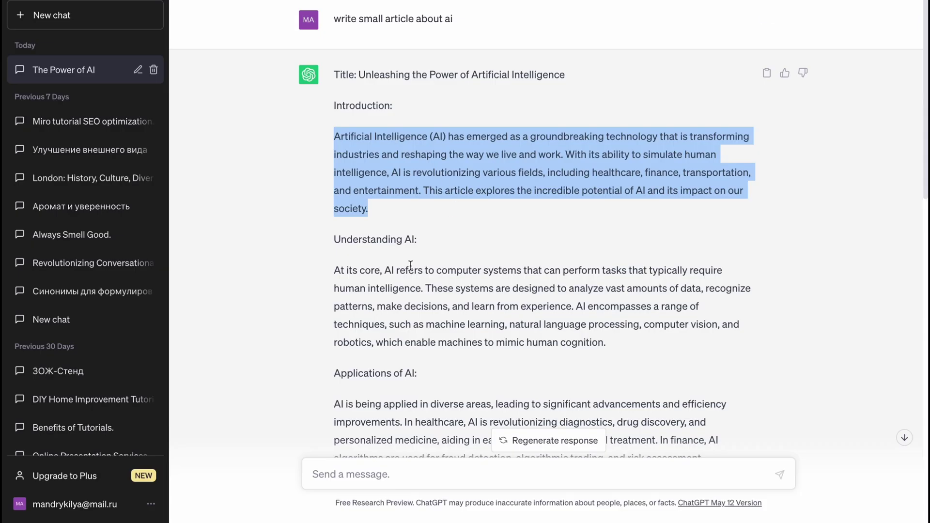
- Add the 'At its core' paragraph to the script as well
scroll(337, 262, "down", 1)
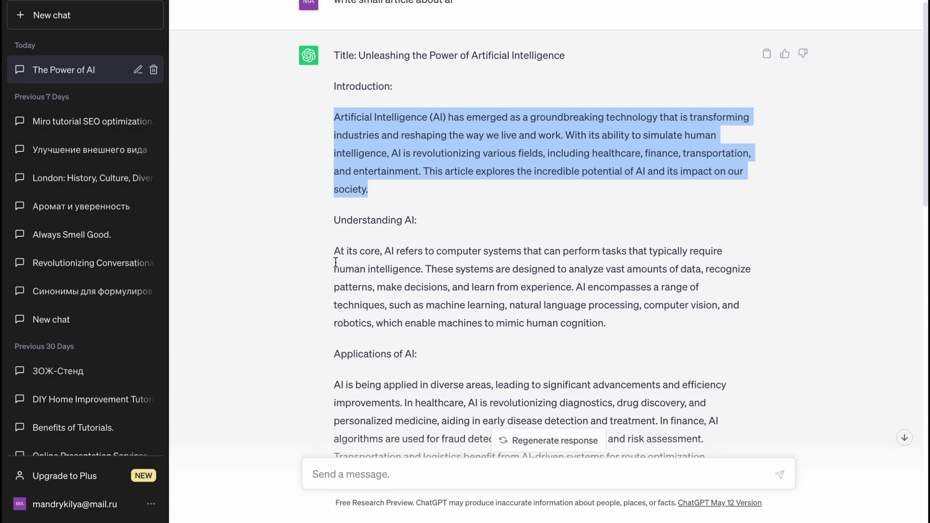
left_click_drag(336, 260, 648, 320)
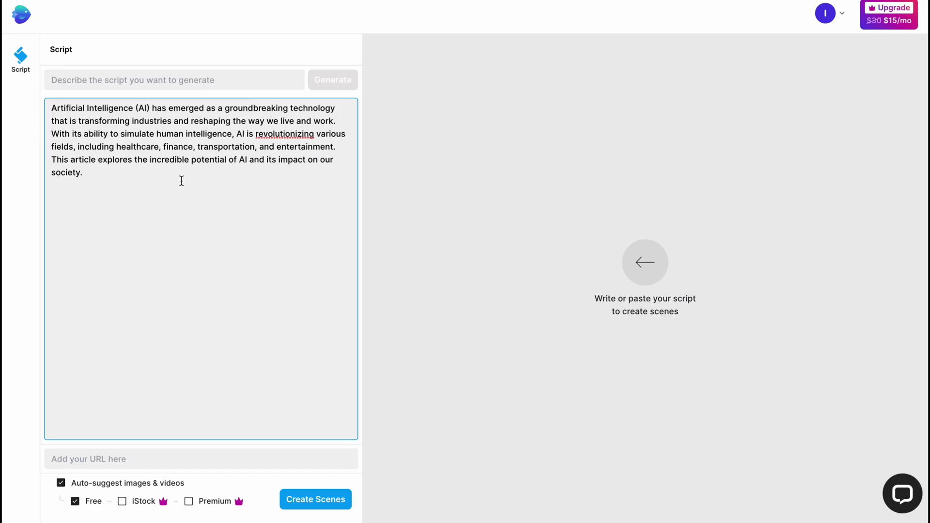
type("At its core, AI refers to computer systems that can perform tasks that typically require human intelligence. These systems are designed to analyze vast amounts of data, recognize patterns, make decisions, and learn from experience. AI encompasses a range of techniques, such as machine learning, natural language processing, computer vision, and robotics, which enable machines to mimic human cognition.")
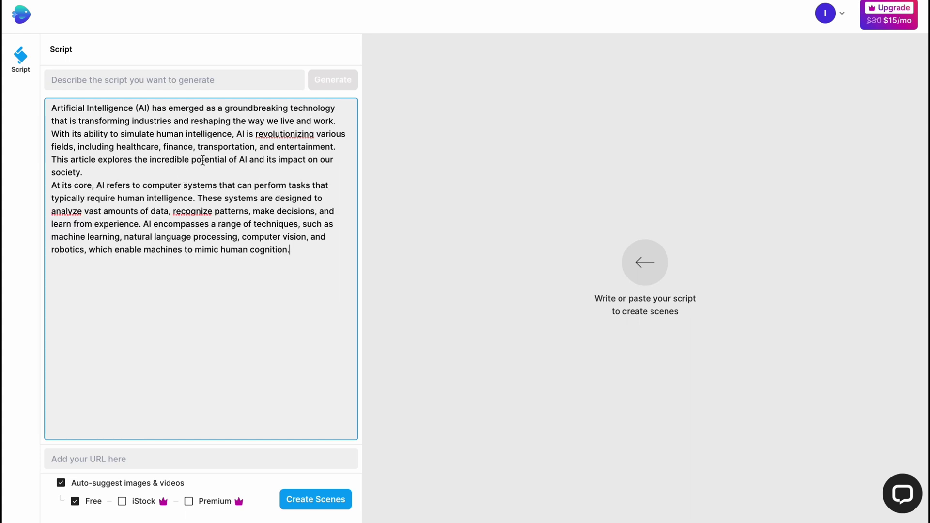
- Create scenes and accept rearranging the script into one sentence per line
left_click(300, 493)
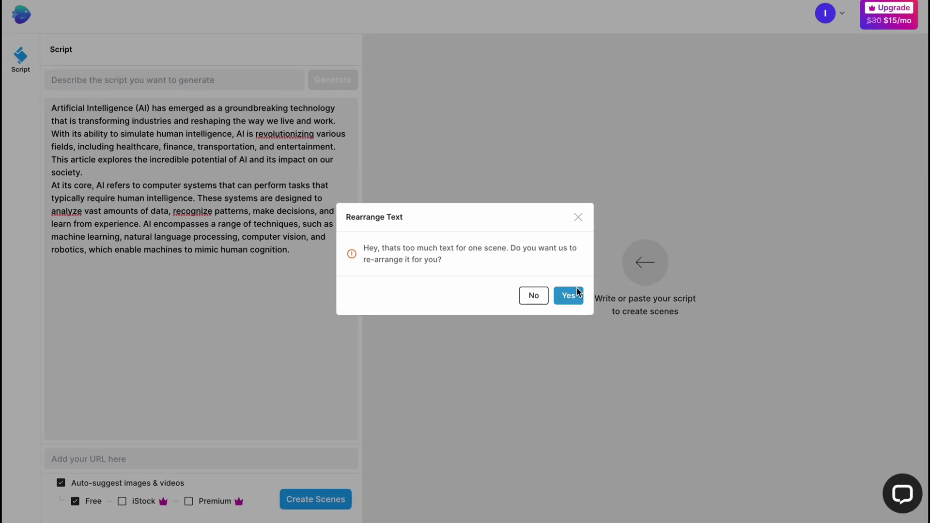
left_click(687, 344)
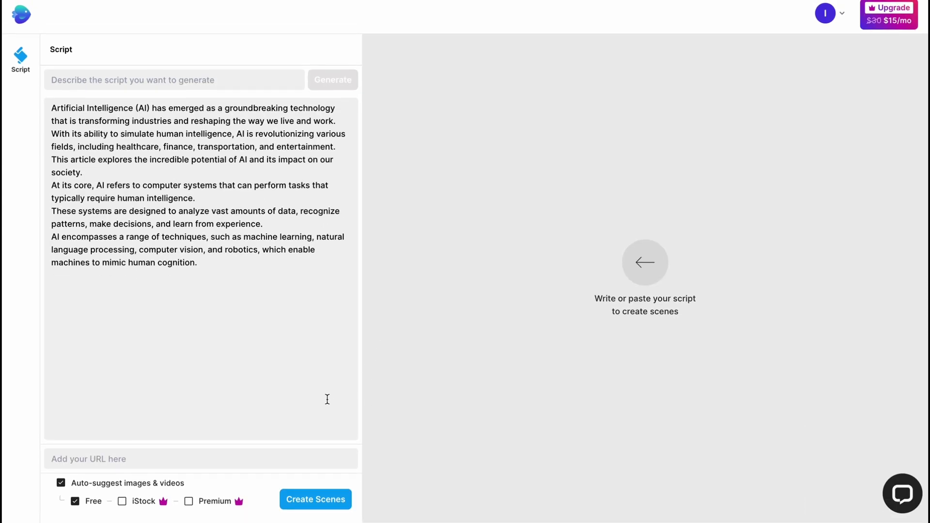
- Run Create Scenes again to generate the storyboard from the script sentences
left_click(316, 500)
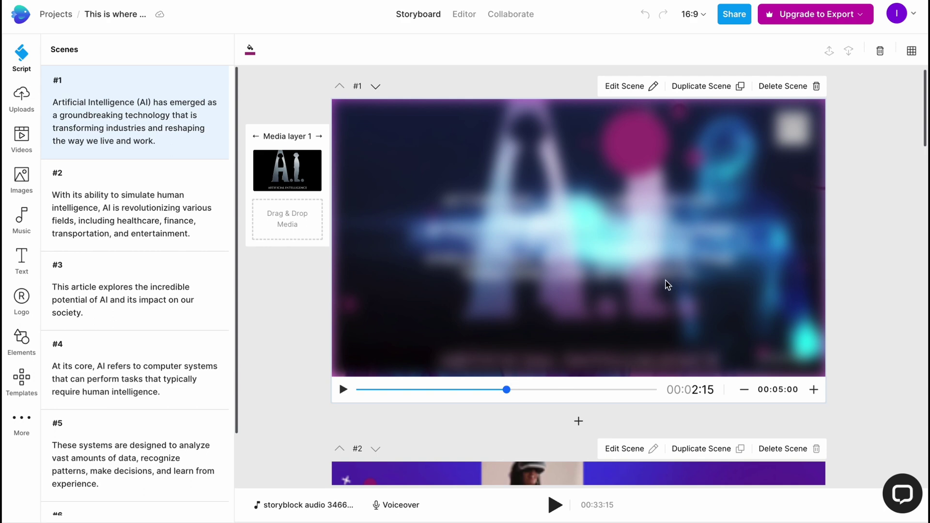
- Scroll through the storyboard to review the six generated scenes
scroll(407, 235, "down", 20)
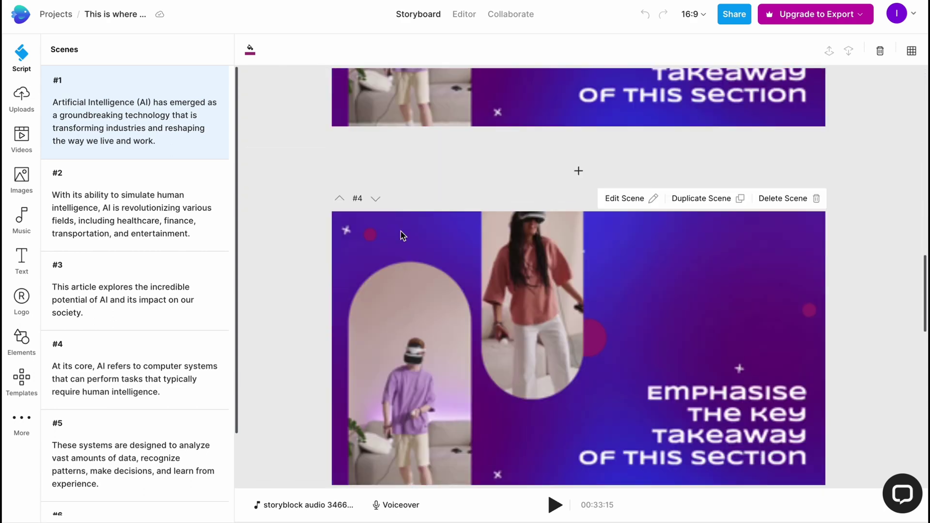
scroll(407, 242, "down", 10)
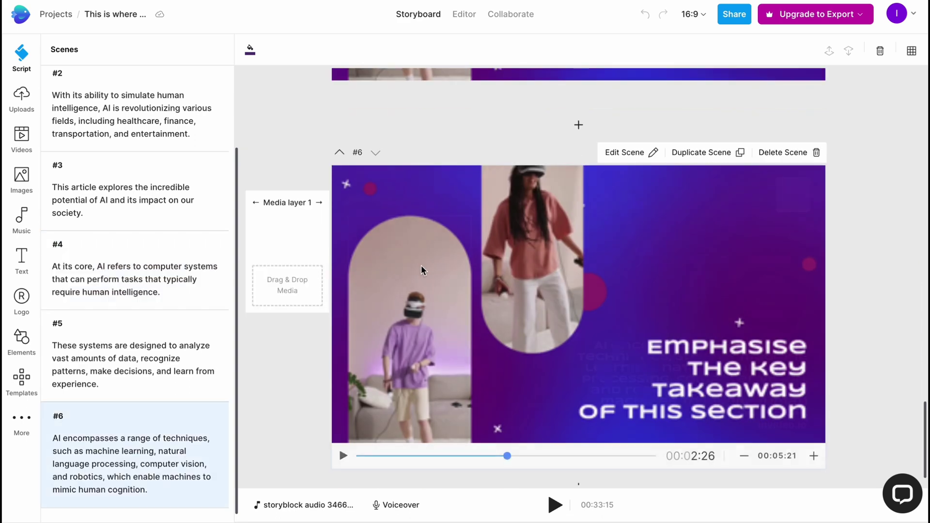
scroll(420, 267, "down", 1)
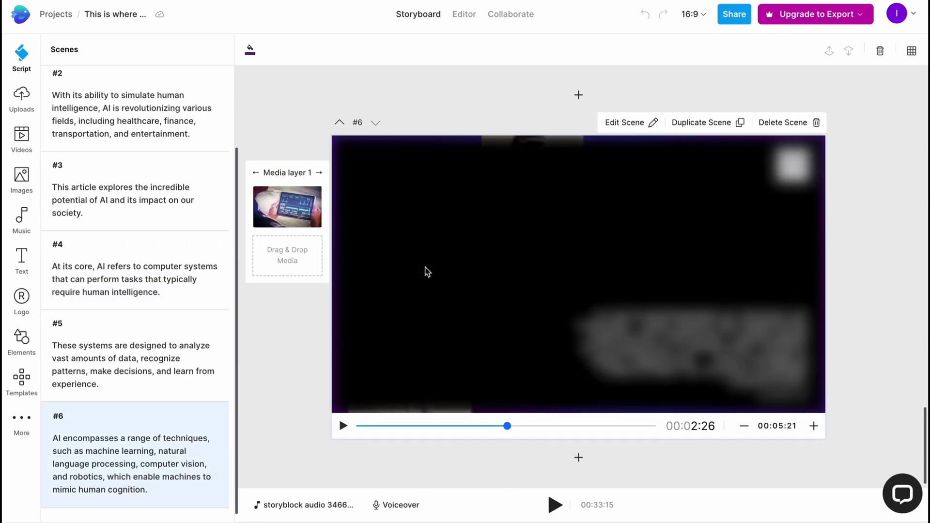
scroll(427, 271, "up", 8)
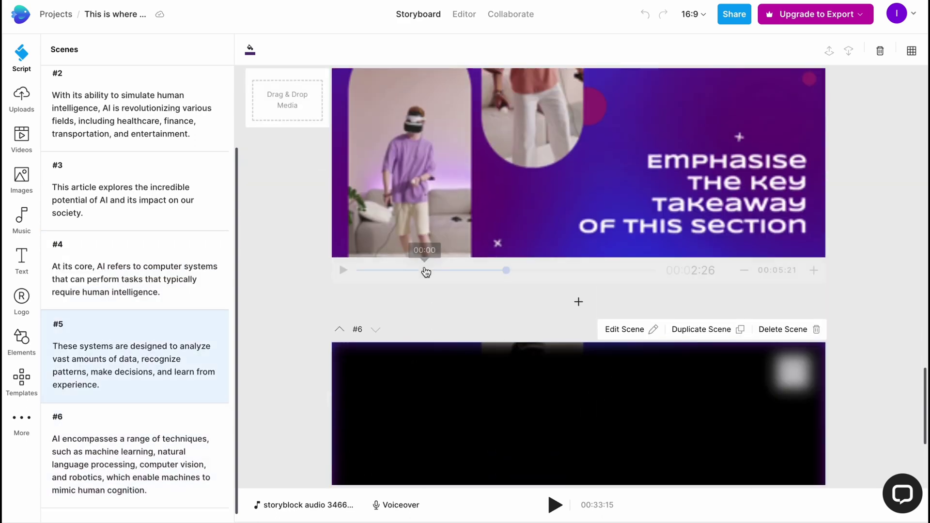
scroll(426, 271, "up", 8)
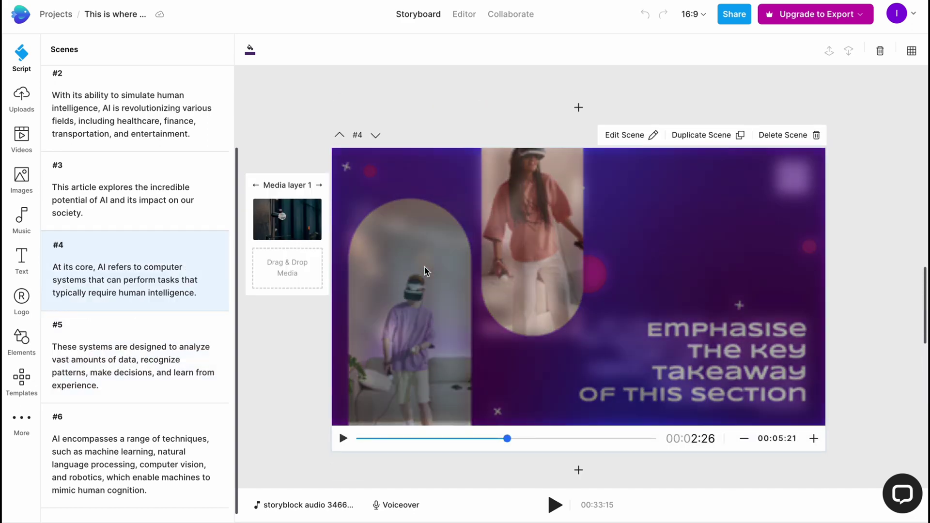
scroll(533, 274, "up", 20)
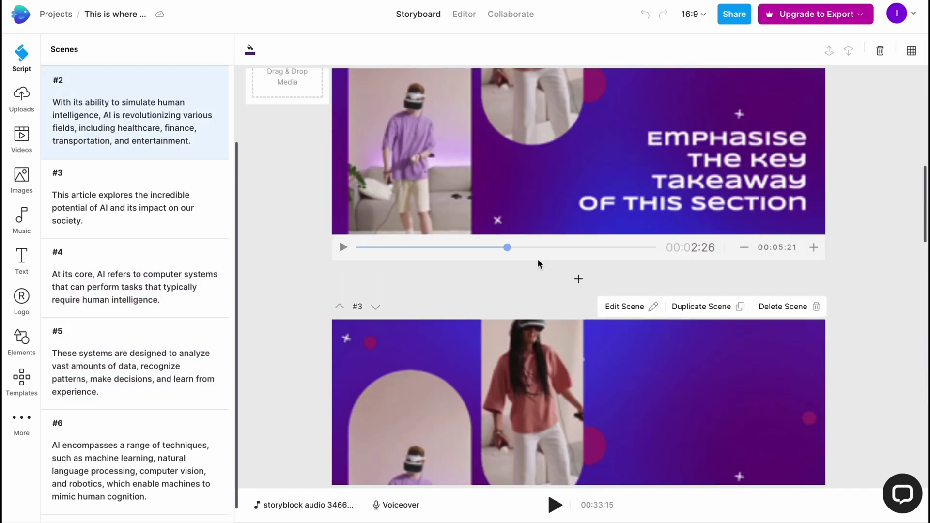
scroll(533, 261, "up", 1)
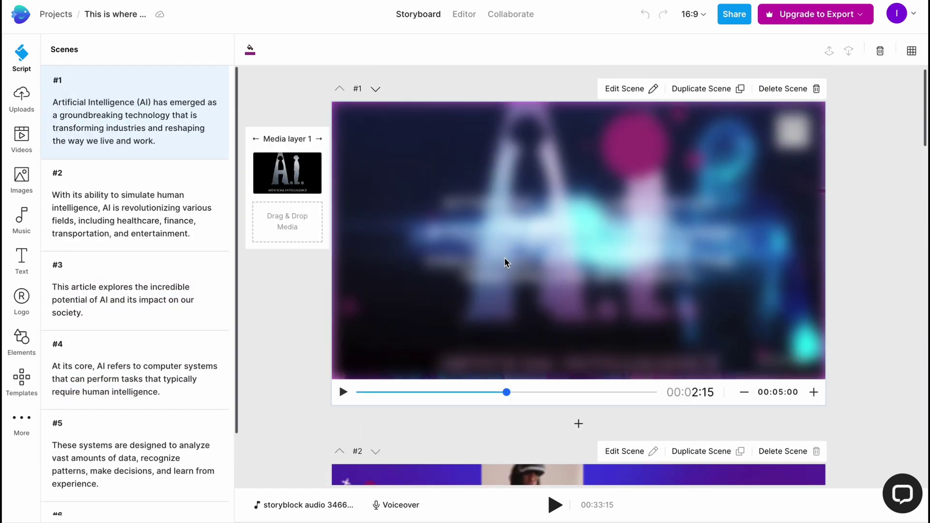
- Preview the opening A.I. scene and select scene #1's card
left_click(343, 393)
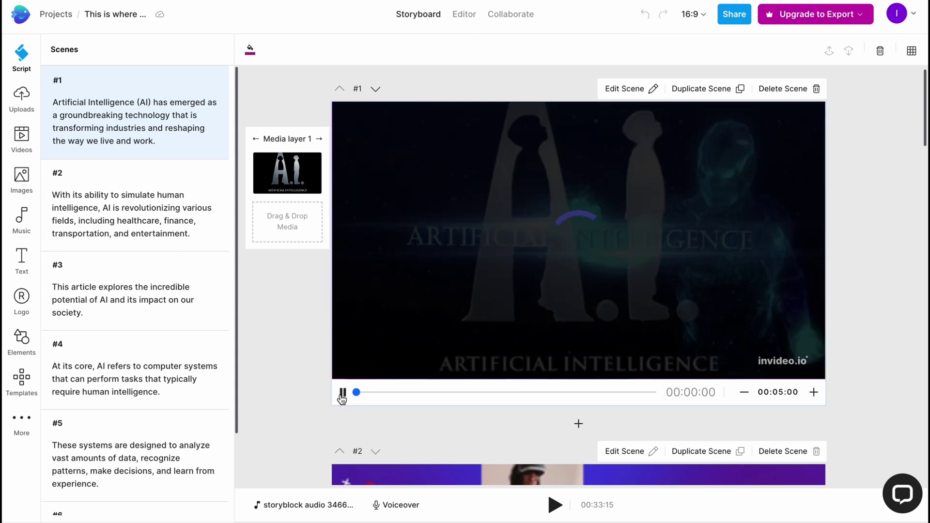
left_click(85, 99)
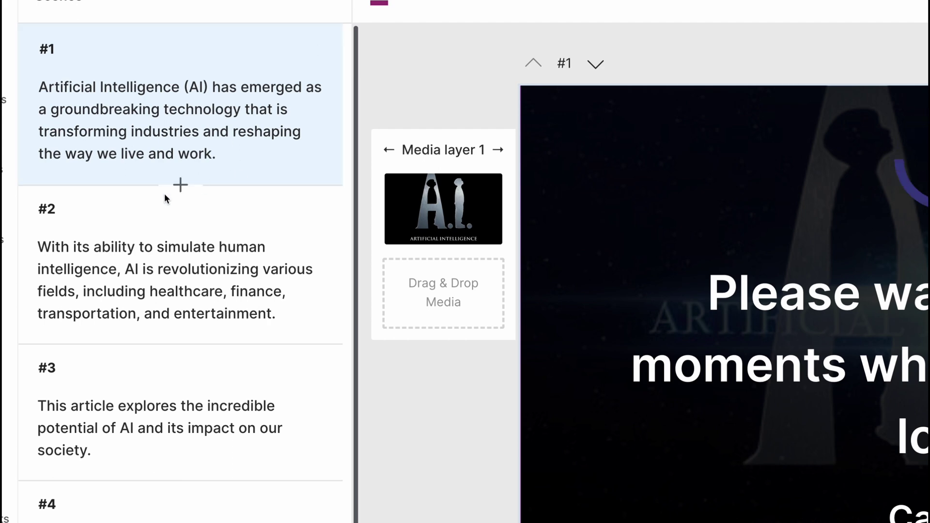
scroll(83, 231, "down", 2)
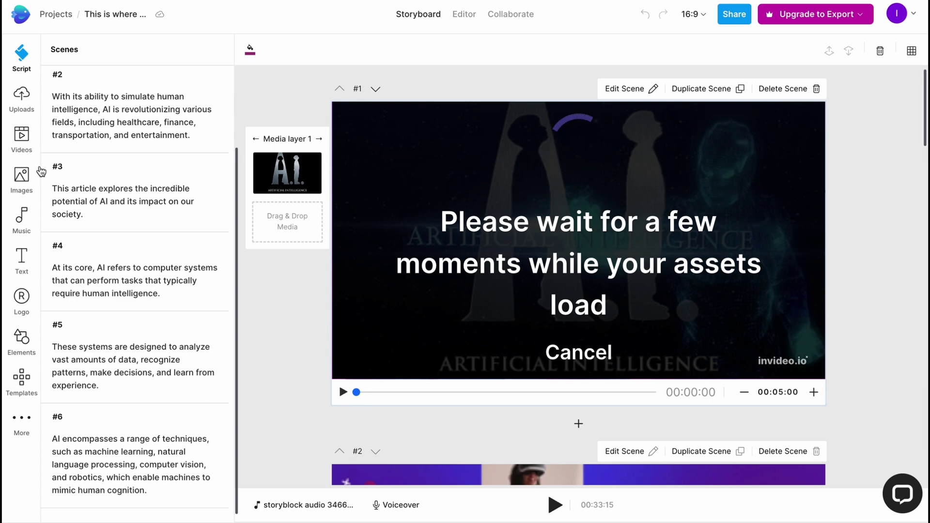
- Browse the uploaded media, then the stock video and stock image libraries
left_click(21, 93)
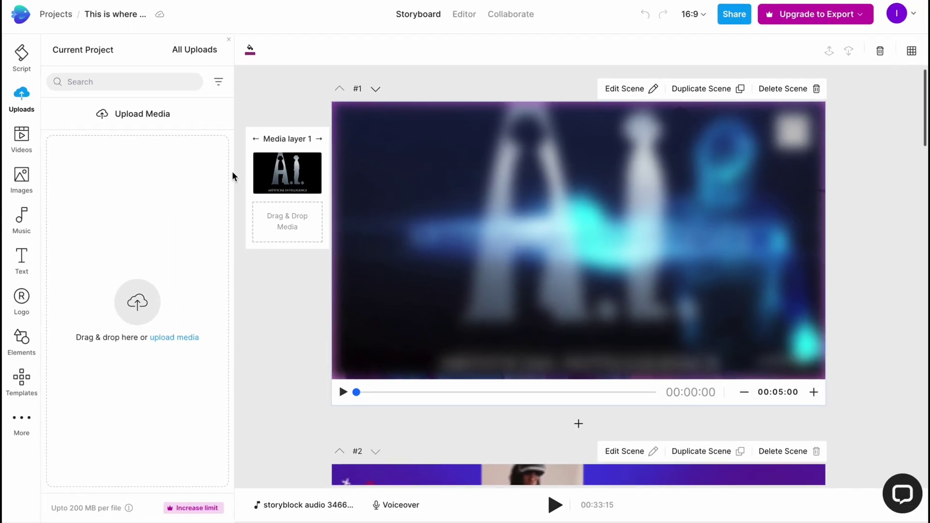
scroll(347, 276, "down", 5)
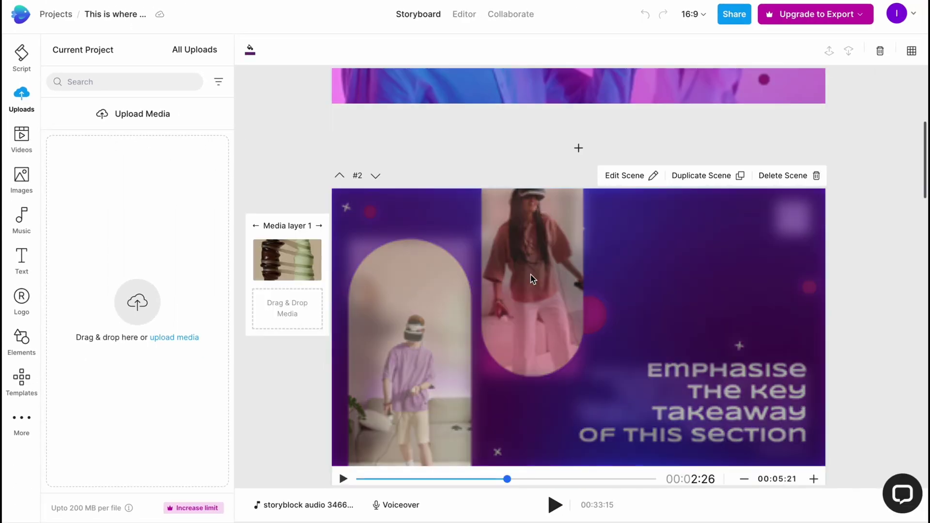
scroll(540, 294, "down", 1)
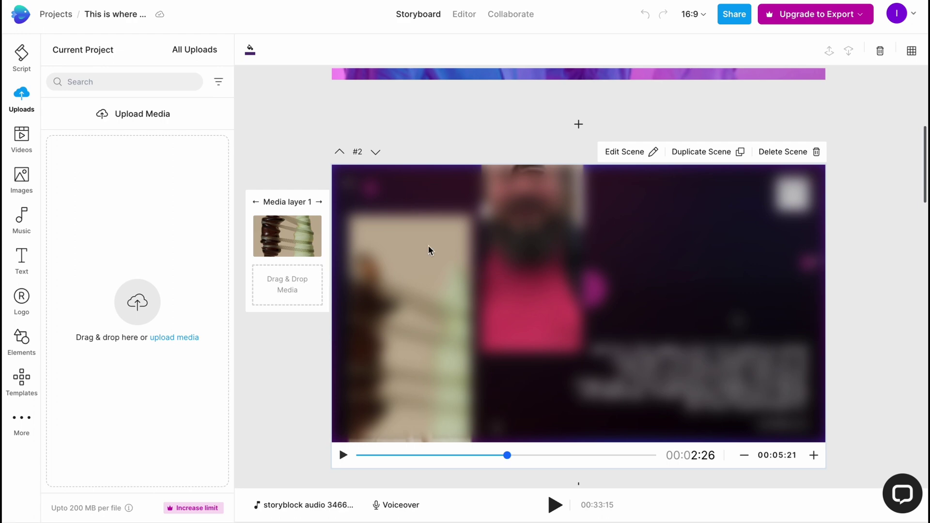
scroll(474, 310, "up", 6)
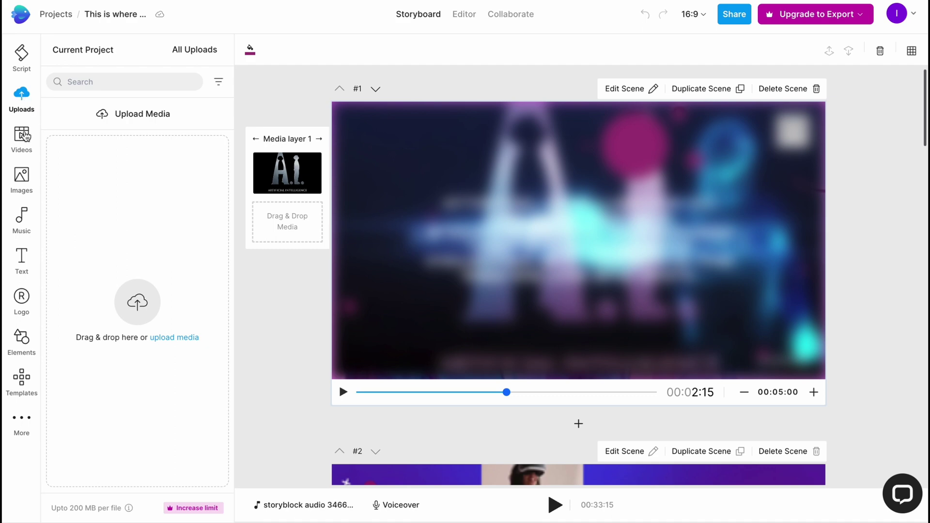
left_click(23, 136)
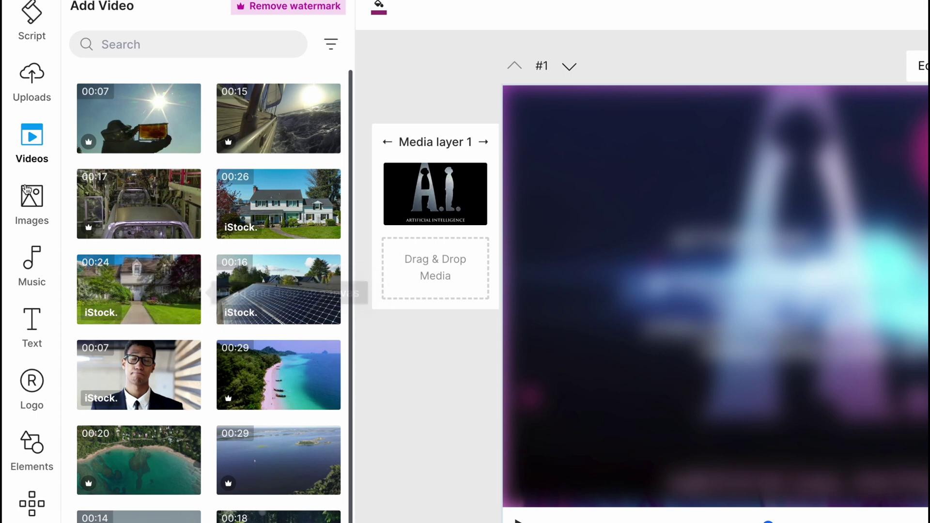
left_click(27, 189)
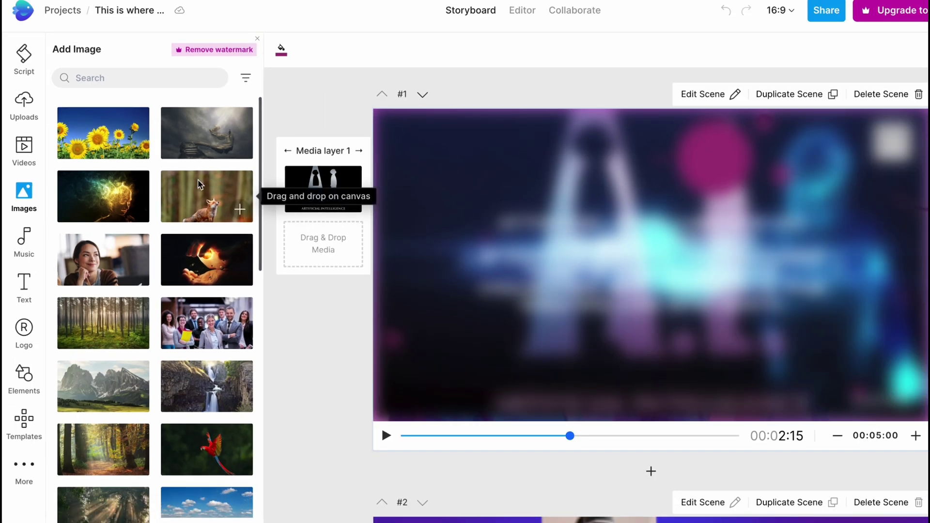
- Scroll the music Moods list, then switch to Genres and the SFX categories
left_click(21, 237)
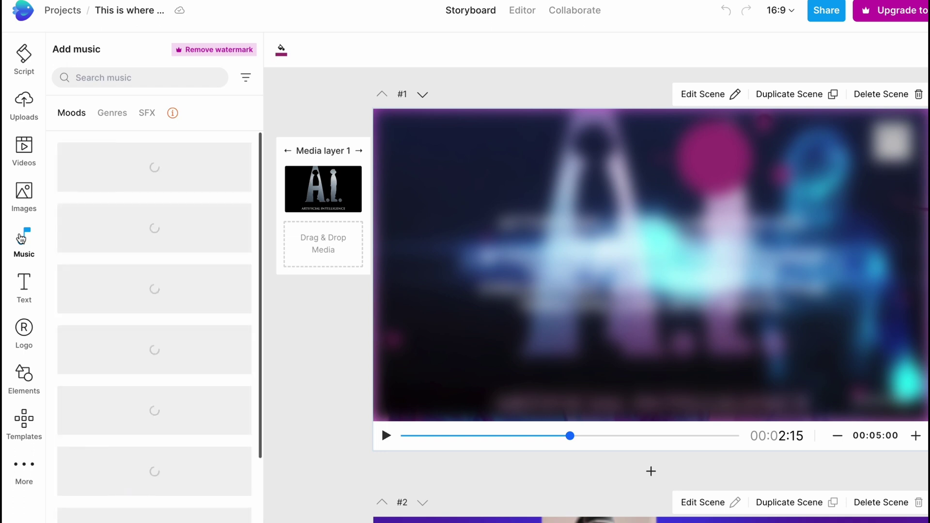
scroll(147, 233, "down", 1)
scroll(148, 233, "down", 3)
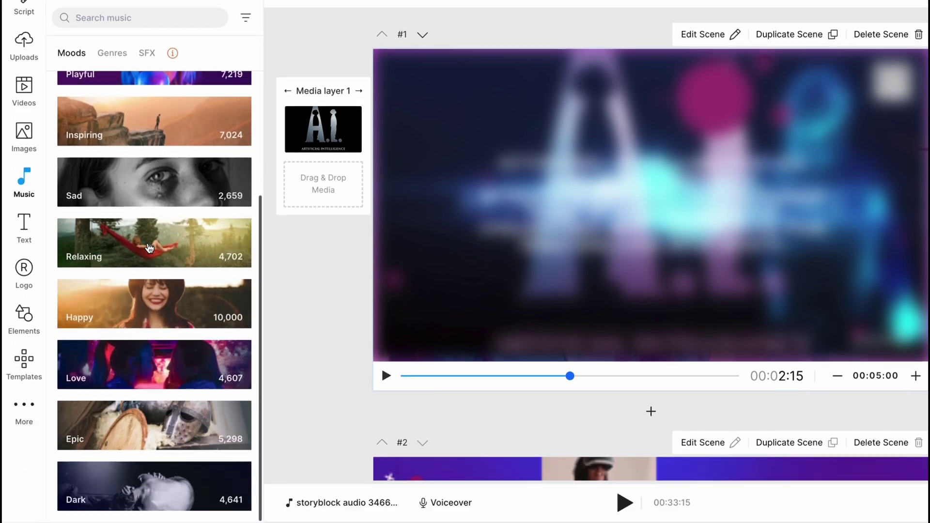
scroll(149, 248, "up", 3)
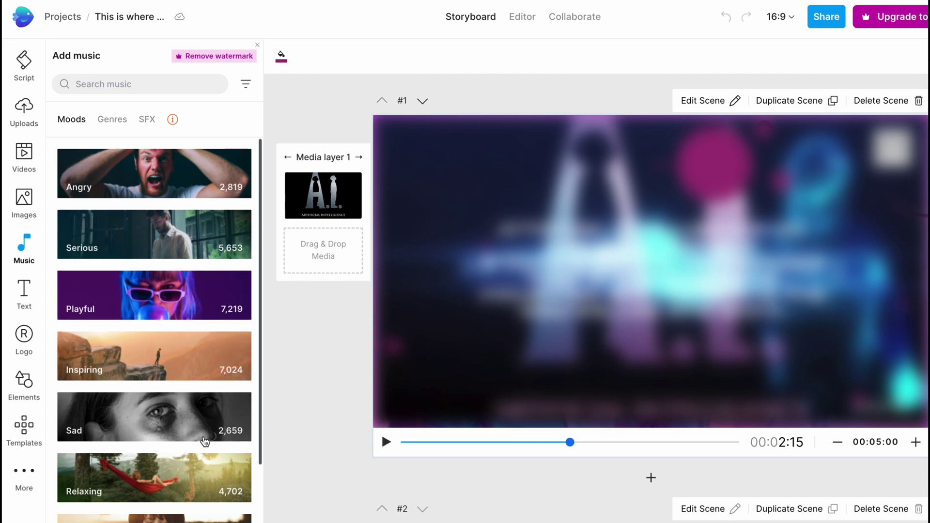
left_click(108, 125)
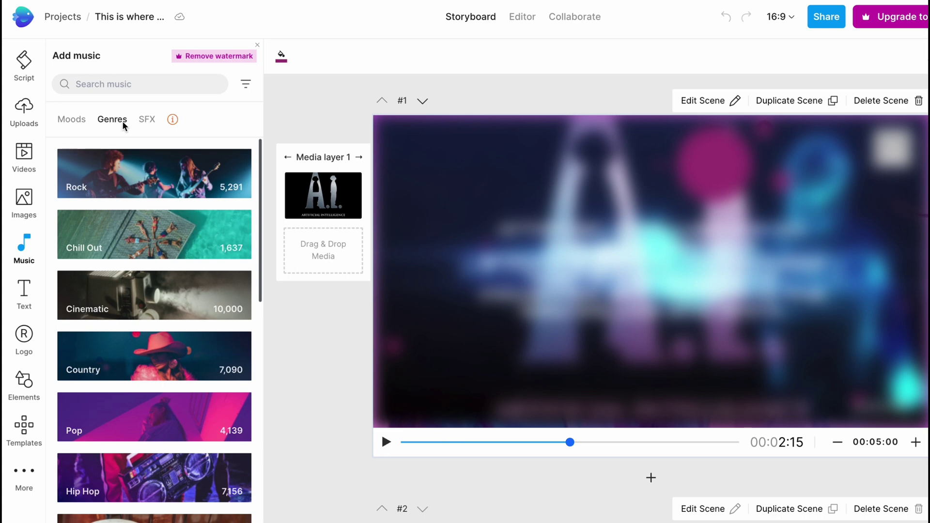
left_click(151, 122)
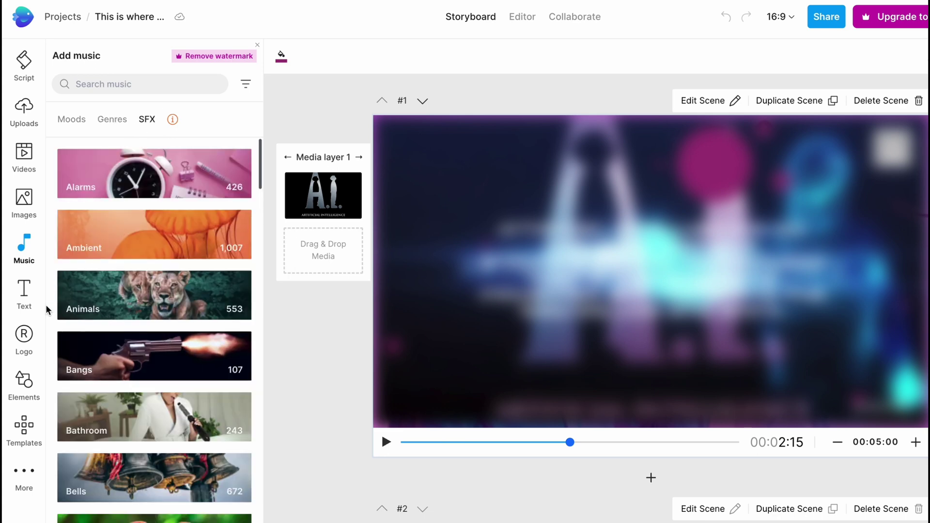
- Open the Text presets and scroll through the heading, subheading, body and style options
left_click(19, 285)
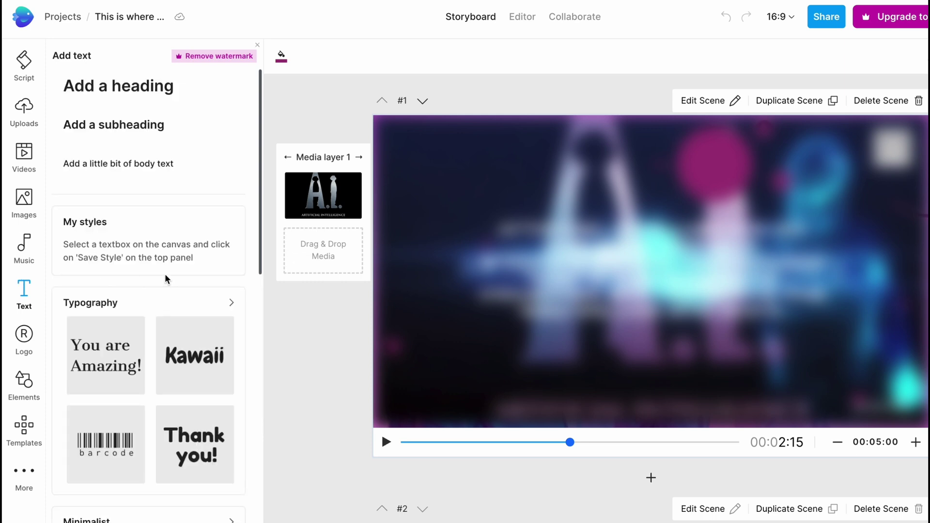
scroll(165, 274, "down", 2)
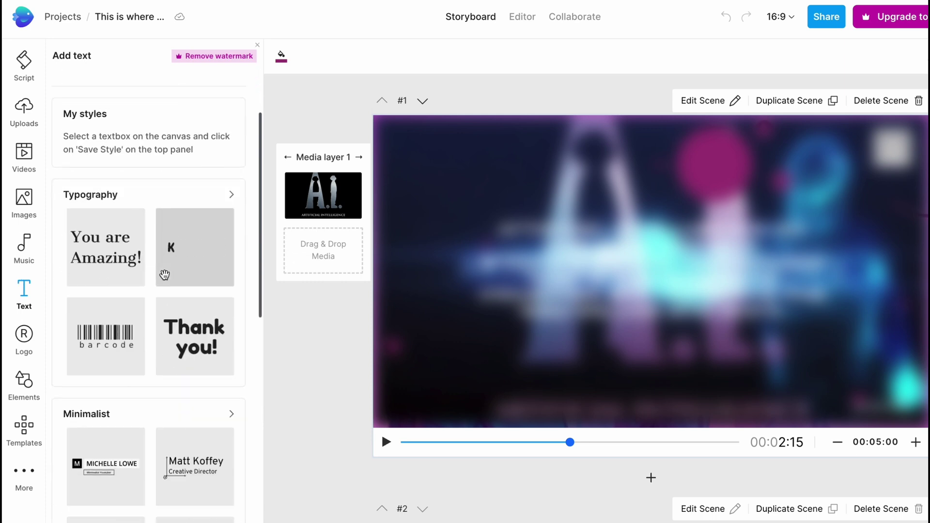
scroll(94, 193, "up", 2)
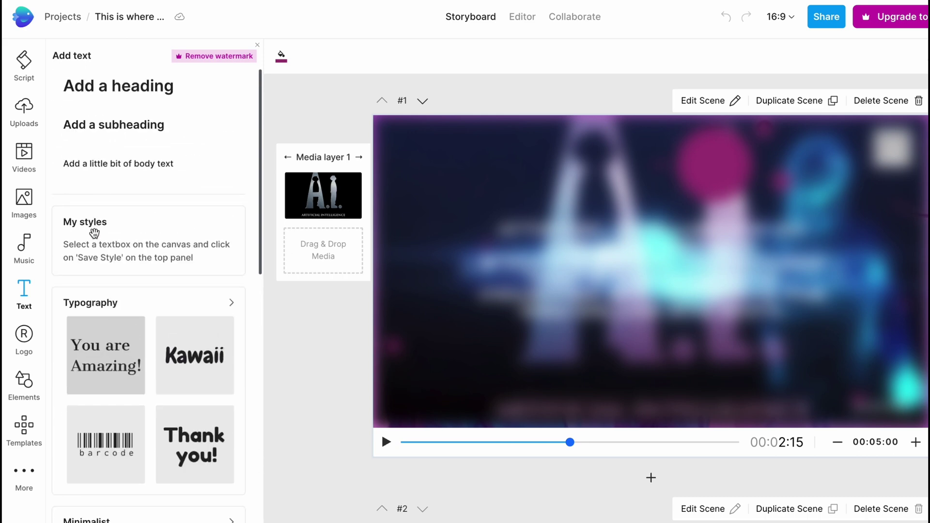
scroll(146, 239, "down", 4)
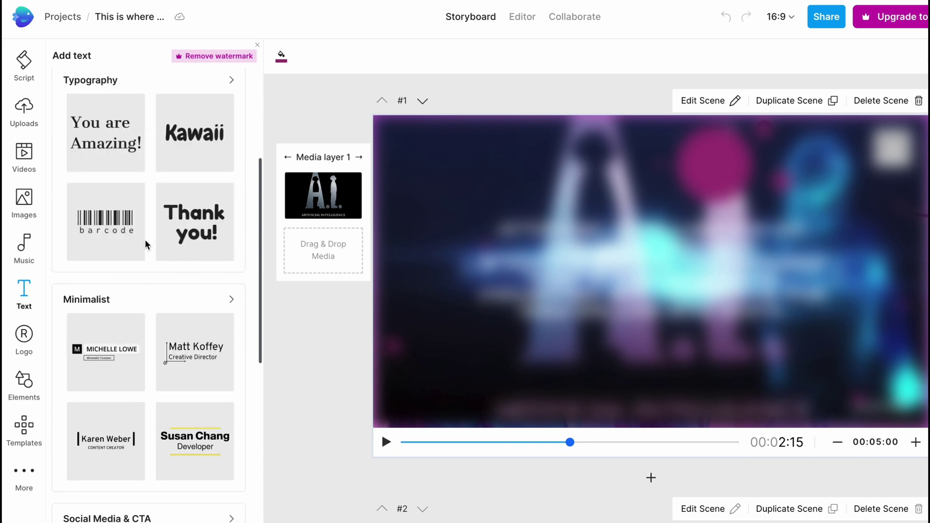
scroll(146, 241, "up", 1)
scroll(494, 315, "down", 6)
scroll(494, 316, "down", 3)
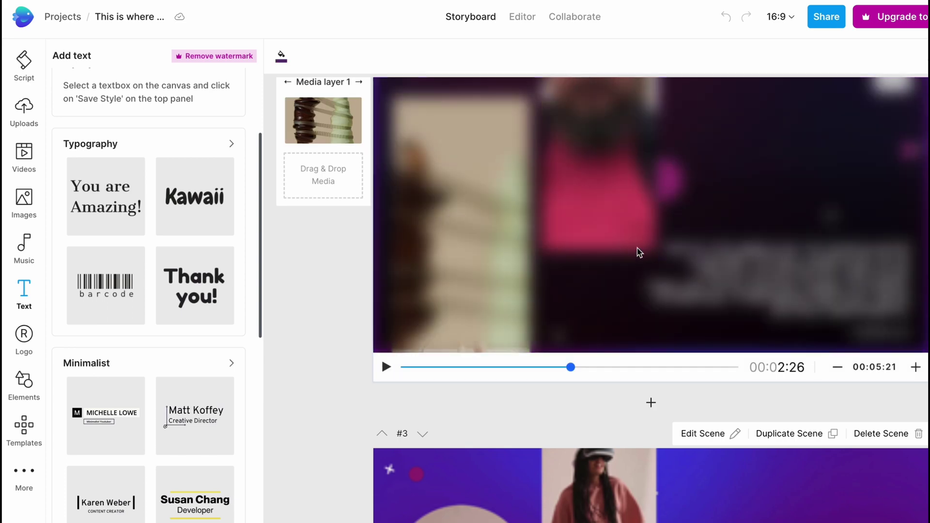
- Glance at each scene's Script text, then return to the Text presets and scroll them
left_click(24, 62)
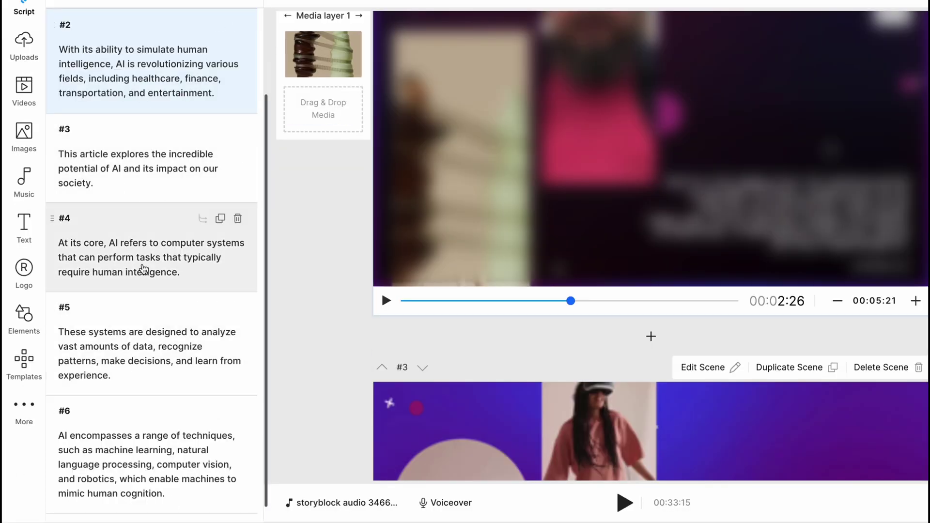
left_click(24, 231)
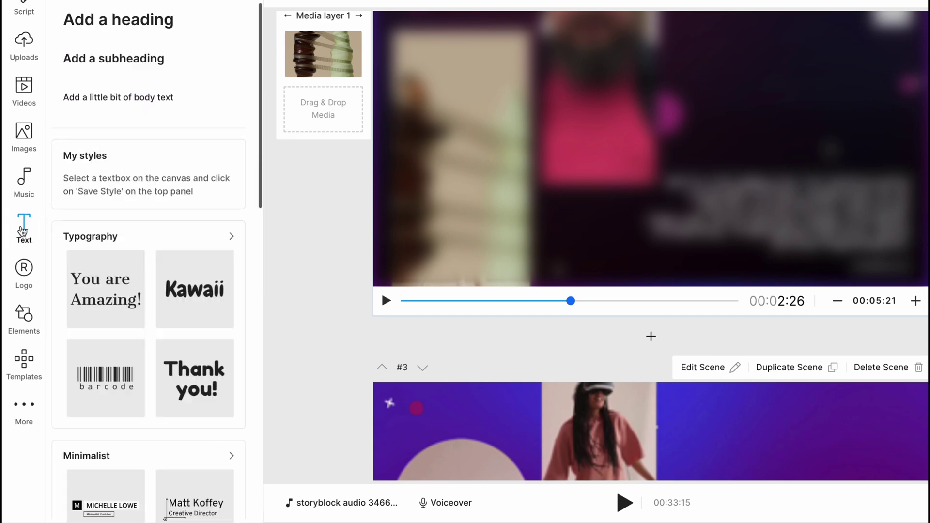
scroll(125, 286, "down", 5)
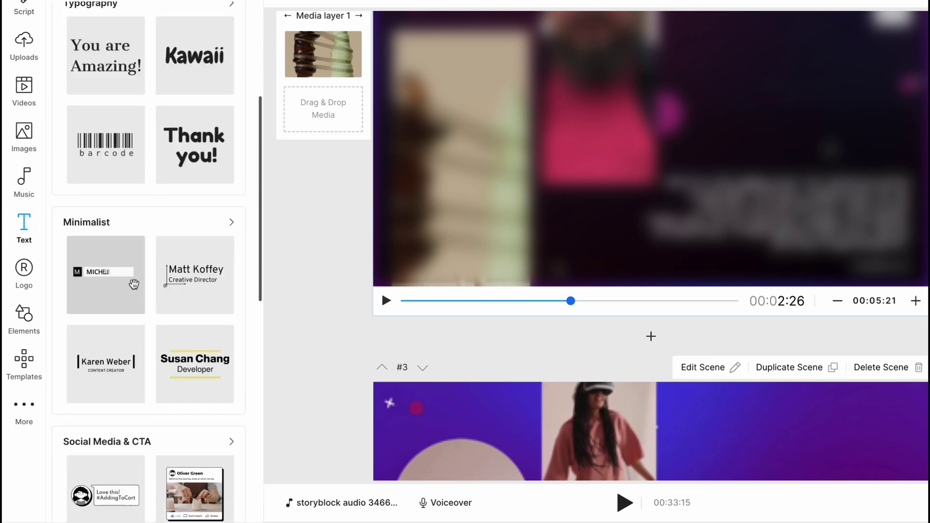
scroll(134, 284, "down", 4)
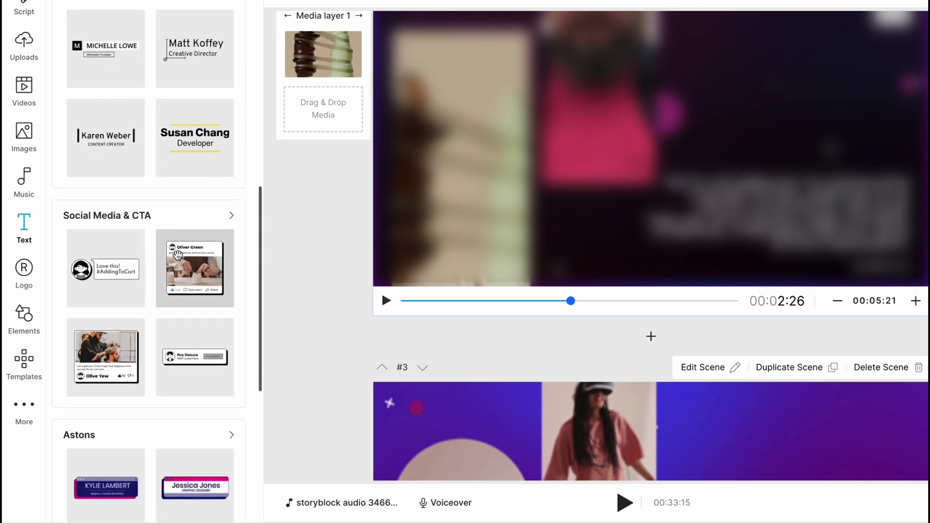
scroll(161, 252, "up", 5)
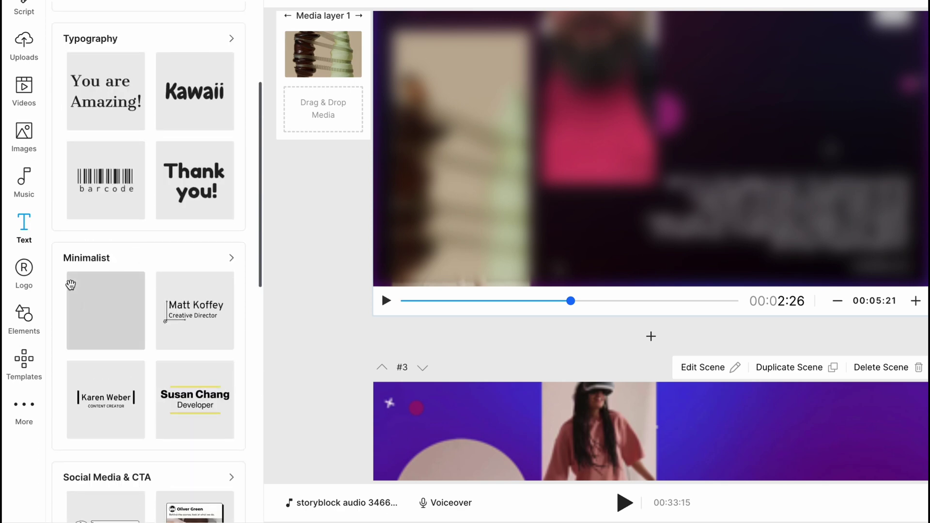
scroll(125, 266, "up", 4)
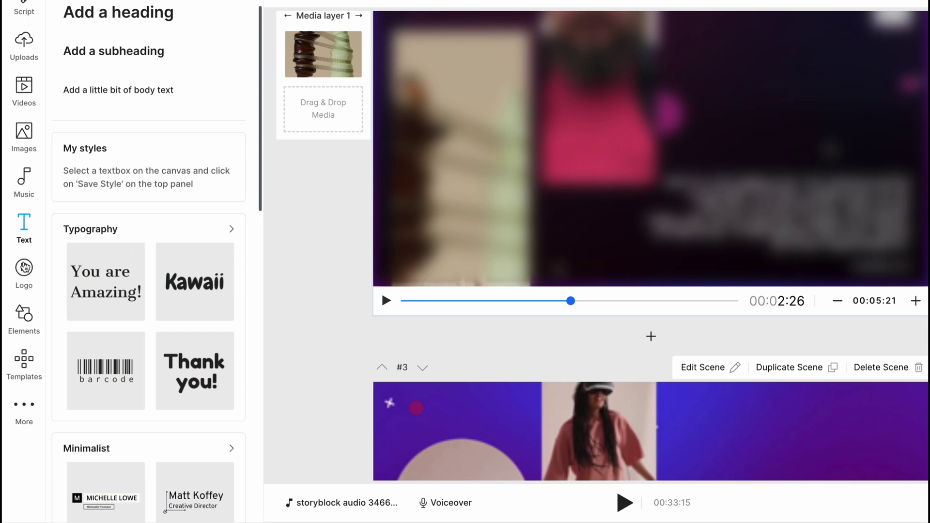
- Look through the Logo upload area, the Elements library and the video Templates
left_click(19, 270)
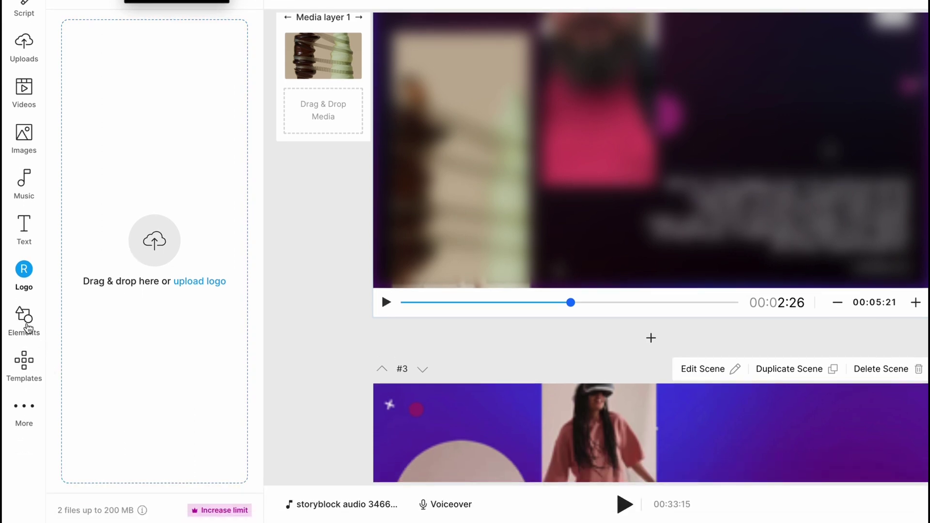
left_click(26, 388)
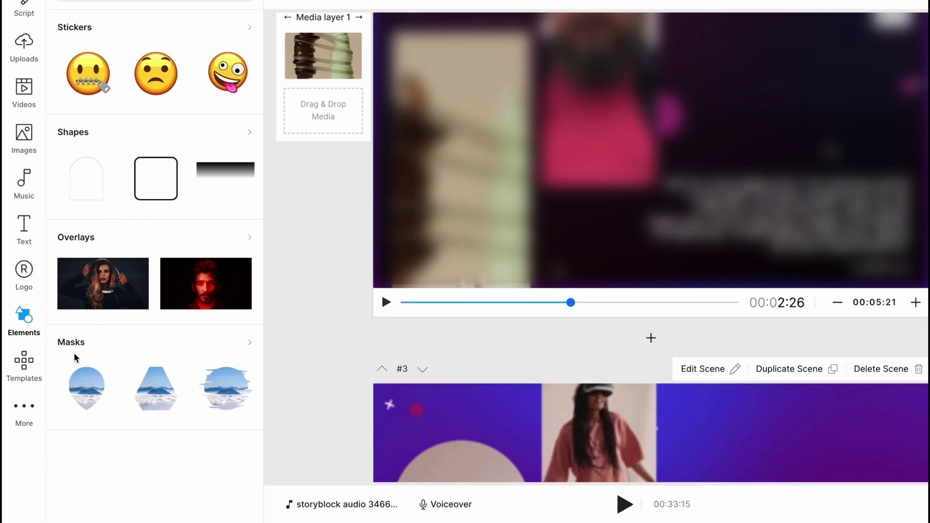
left_click(23, 367)
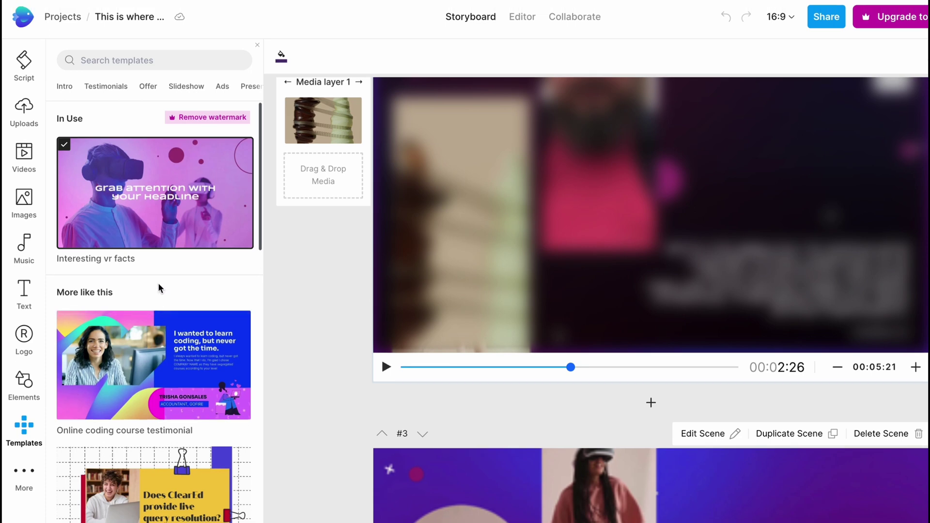
- Check the Interesting VR Facts template in use and scroll the storyboard back to scene #1
mouse_move(115, 236)
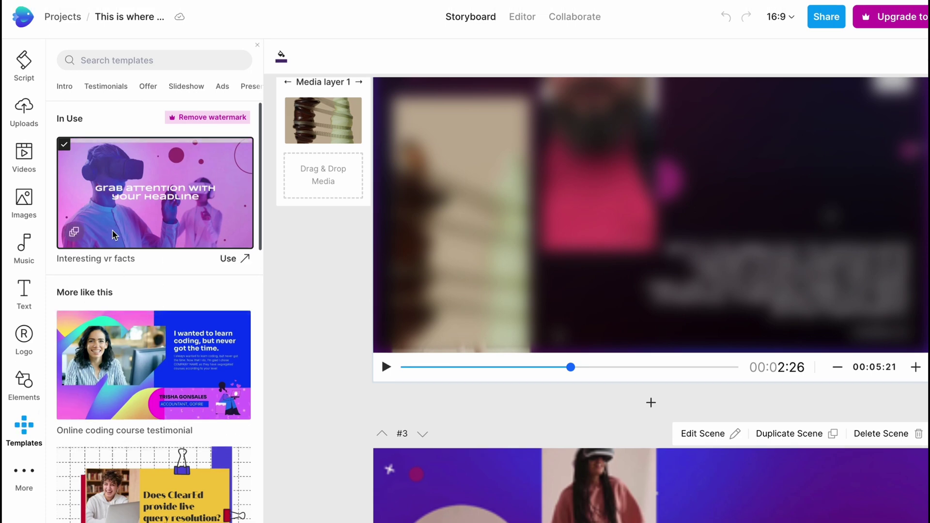
scroll(327, 280, "up", 10)
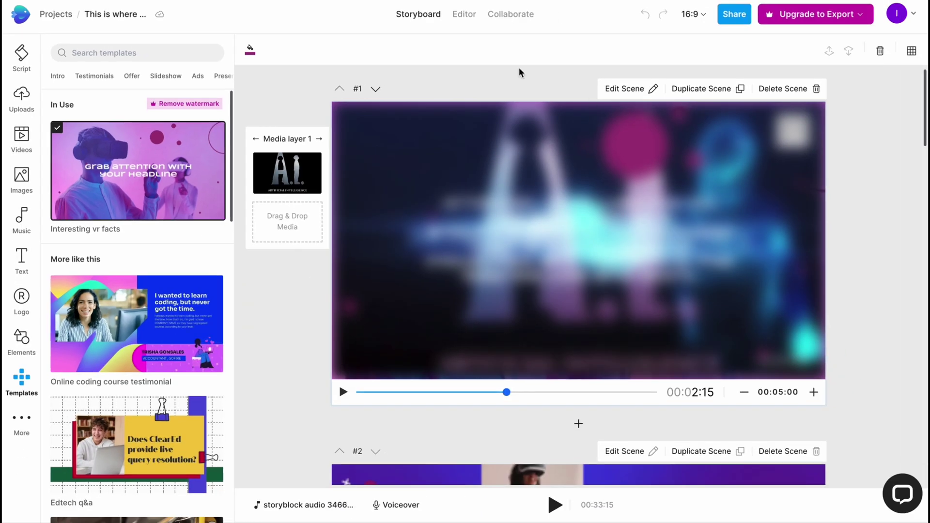
left_click(420, 17)
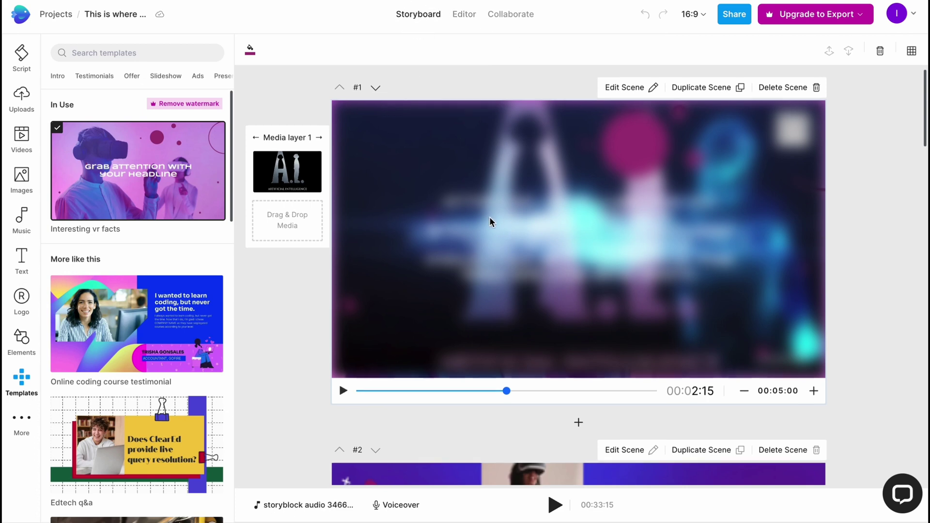
scroll(489, 221, "down", 1)
scroll(489, 222, "down", 4)
scroll(405, 155, "up", 5)
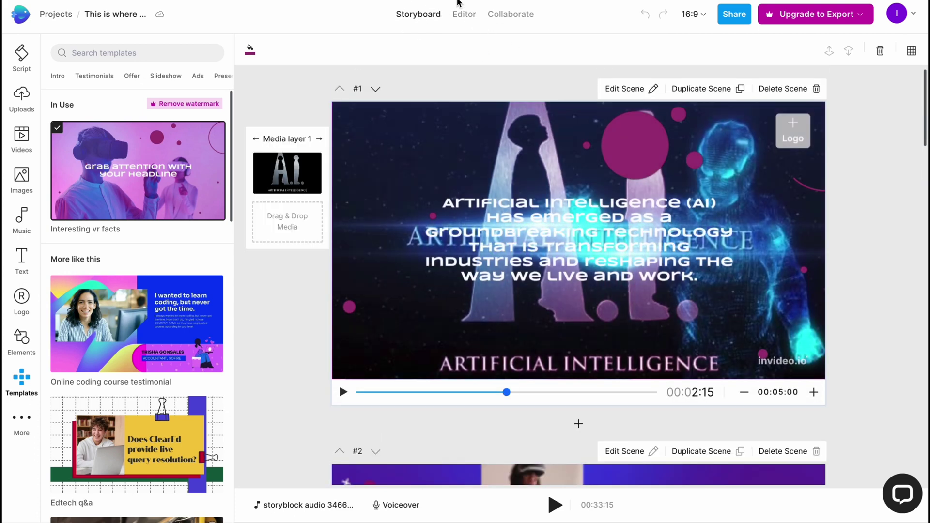
- Switch to the timeline Editor, scrub ahead, and select each of scene #1's elements in turn
left_click(463, 14)
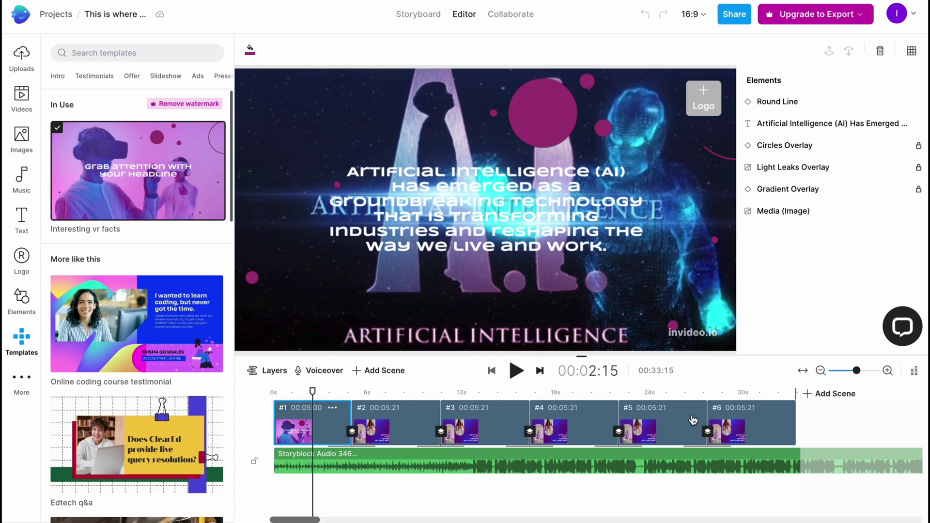
mouse_move(312, 390)
left_mouse_down()
mouse_move(451, 391)
mouse_move(310, 387)
left_mouse_up()
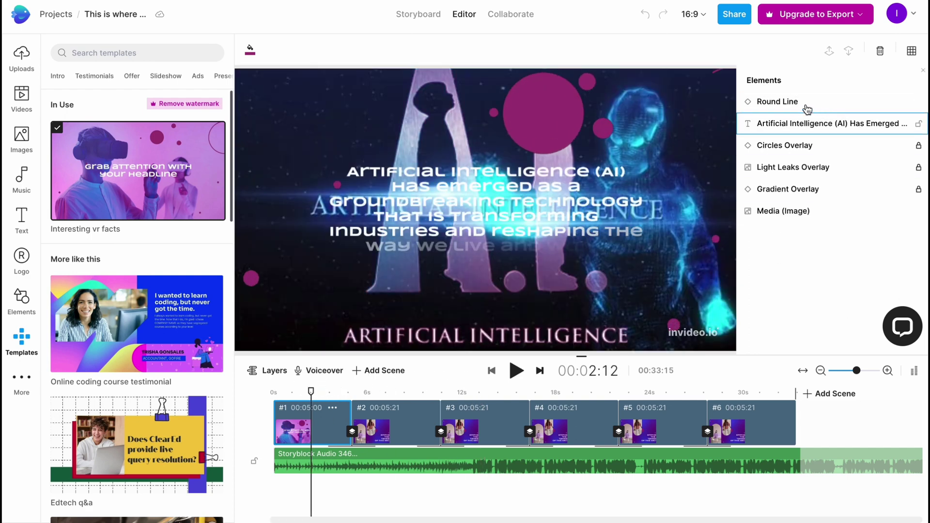
left_click(780, 100)
left_click(779, 125)
left_click(764, 146)
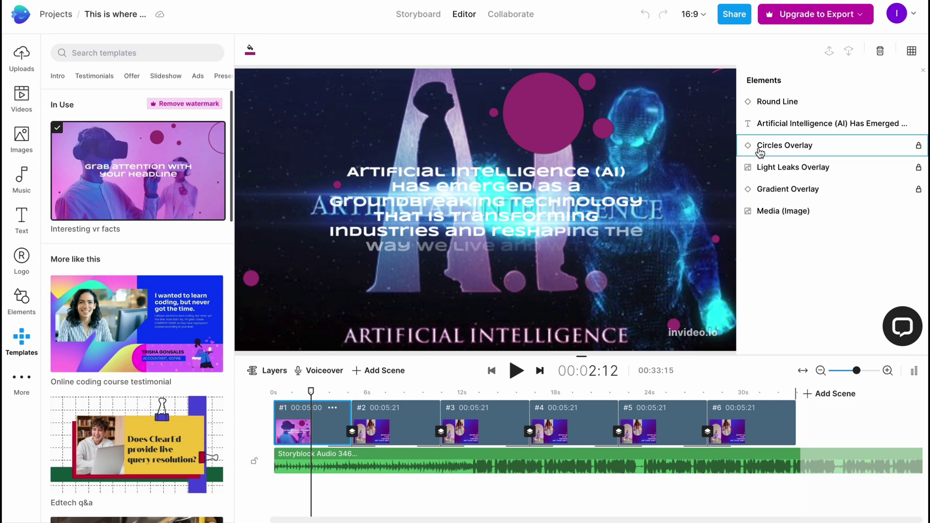
left_click(770, 175)
left_click(763, 194)
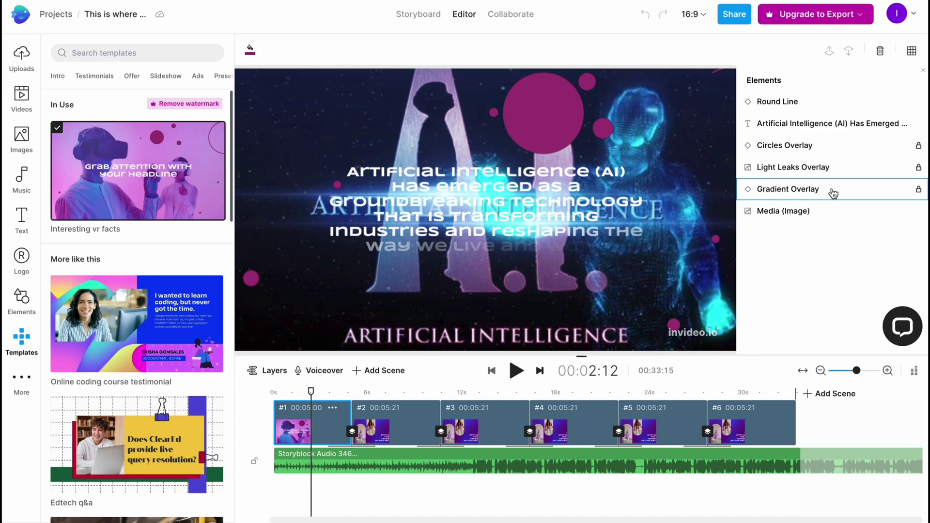
left_click(775, 212)
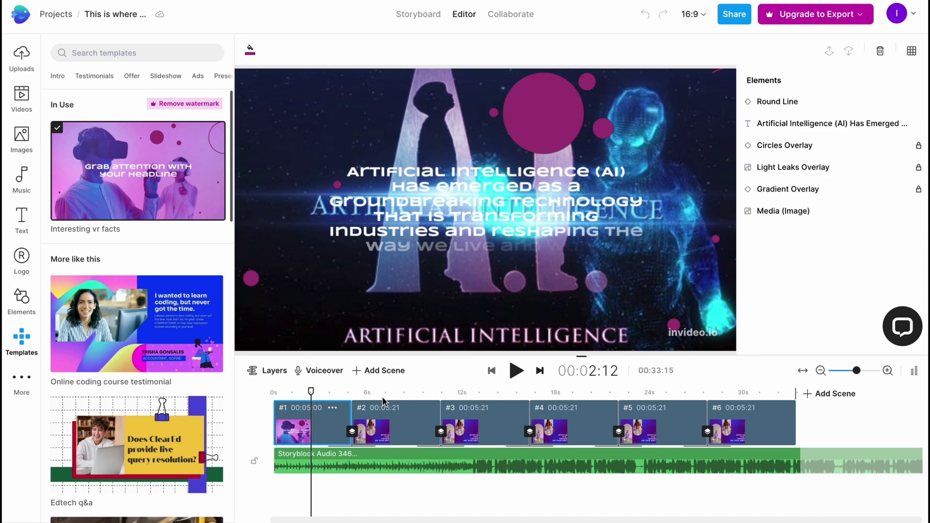
left_click(794, 213)
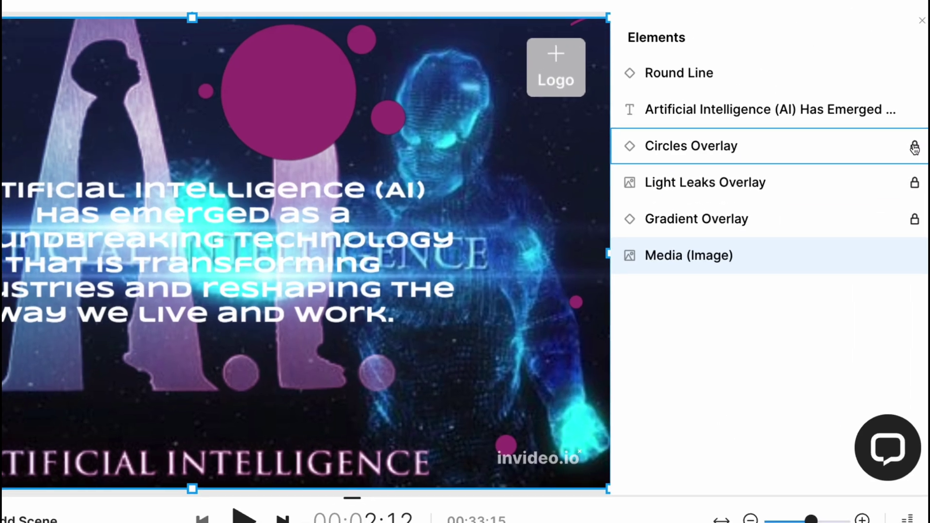
- Unlock the Light Leaks Overlay, delete it, then undo the deletion
left_click(915, 182)
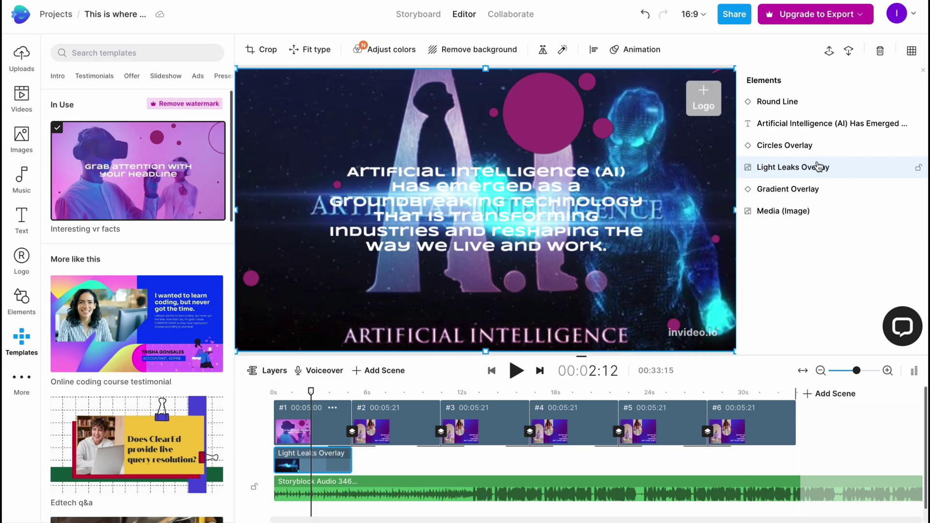
key("Delete")
left_click(536, 156)
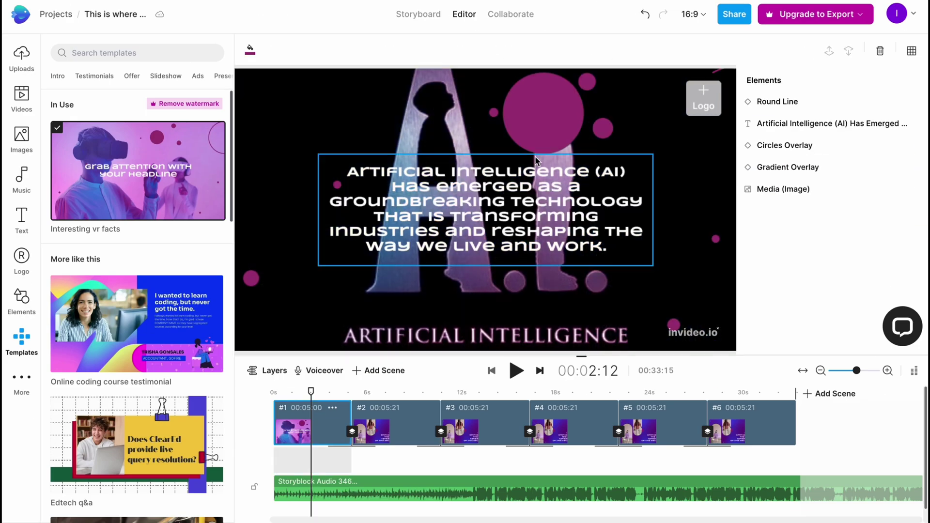
key("ctrl+z")
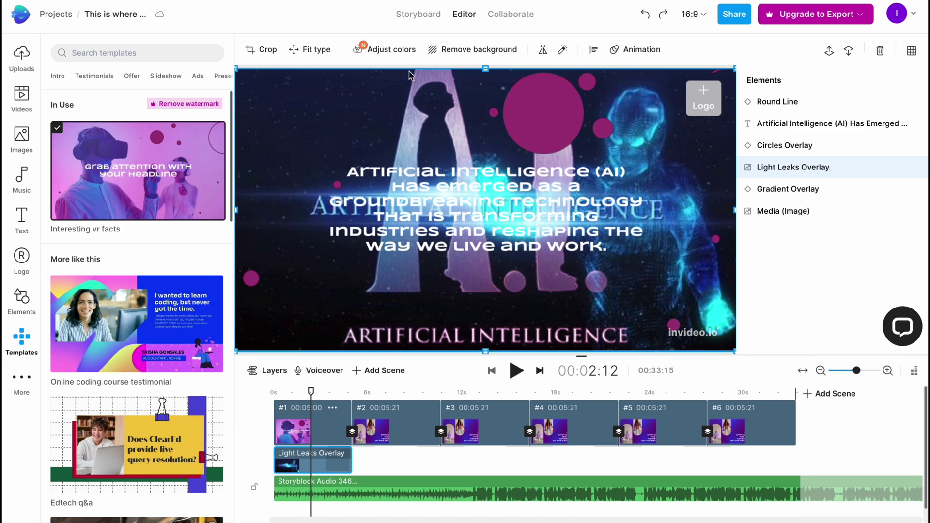
- Select the Circles Overlay, Round Line and AI headline elements, then move to and open scene #3
left_click(784, 146)
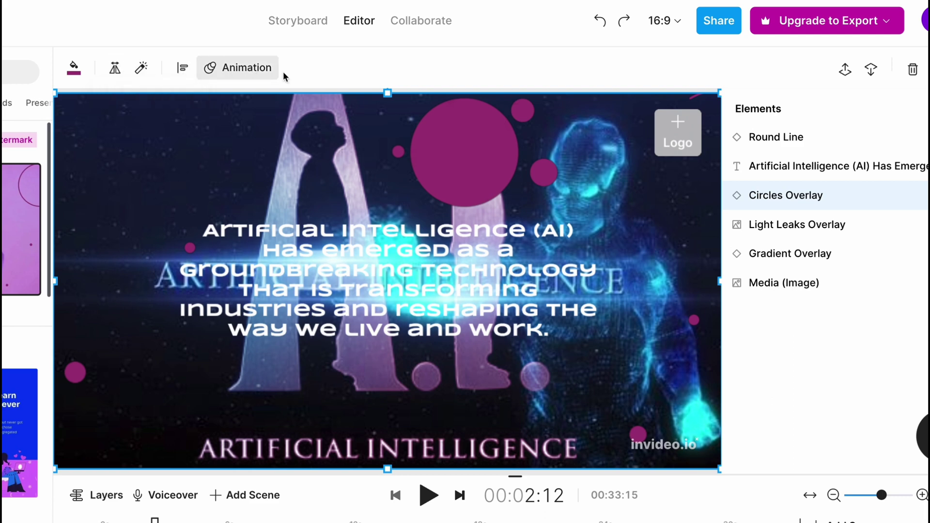
left_click(798, 142)
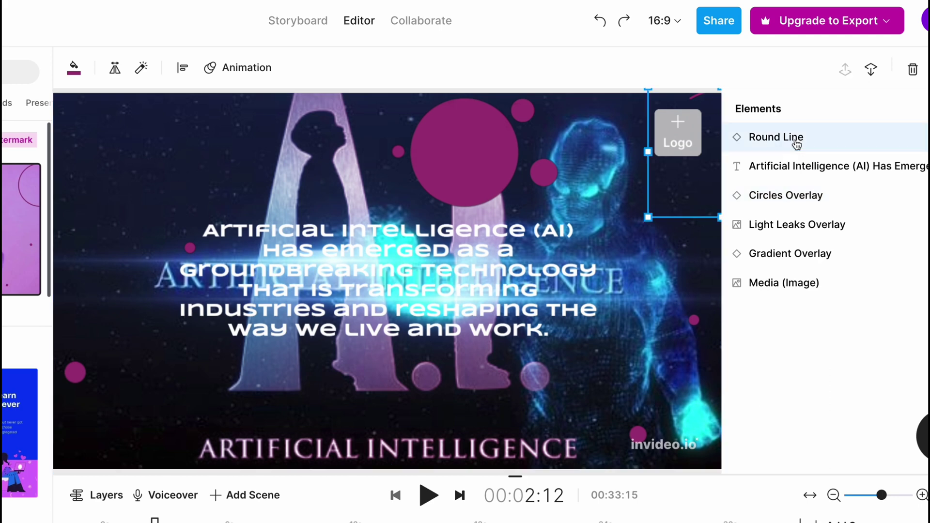
left_click(802, 171)
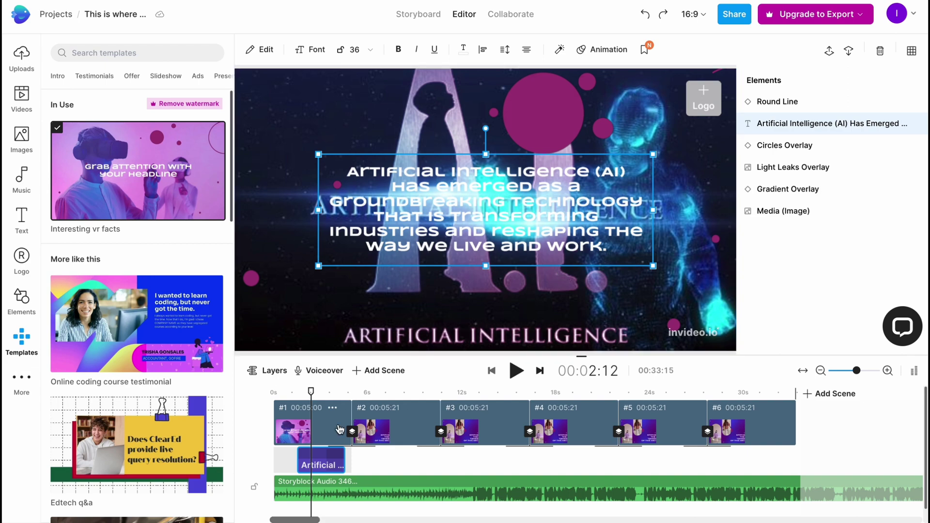
left_click_drag(308, 395, 493, 406)
left_click(493, 406)
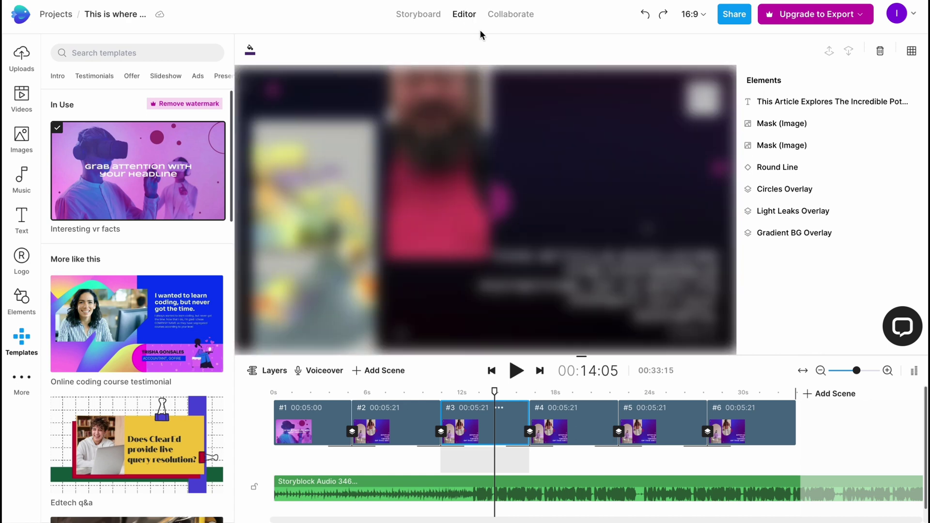
- Delete the background music track from the timeline
left_click(396, 491)
scroll(393, 491, "right", 2)
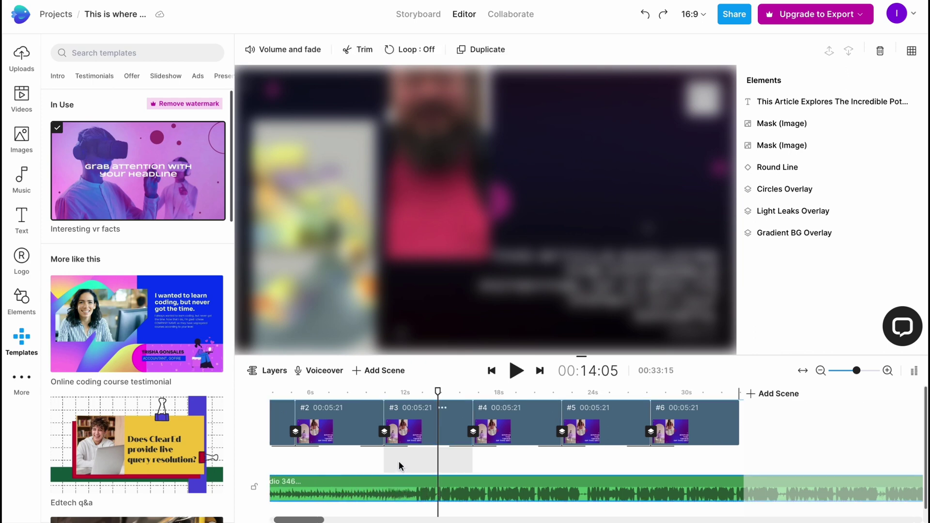
key("Delete")
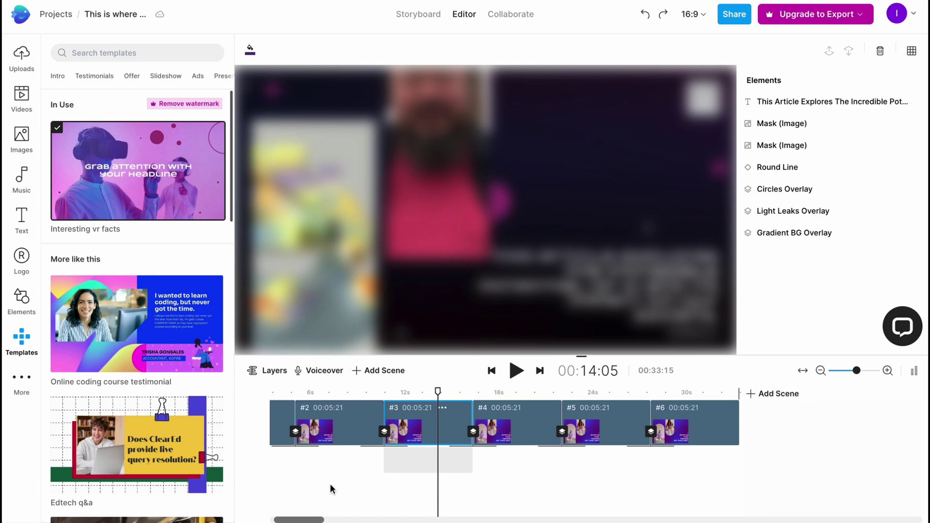
- Browse Angry-mood tracks in the Music library and zoom the timeline in to maximum
left_click(21, 177)
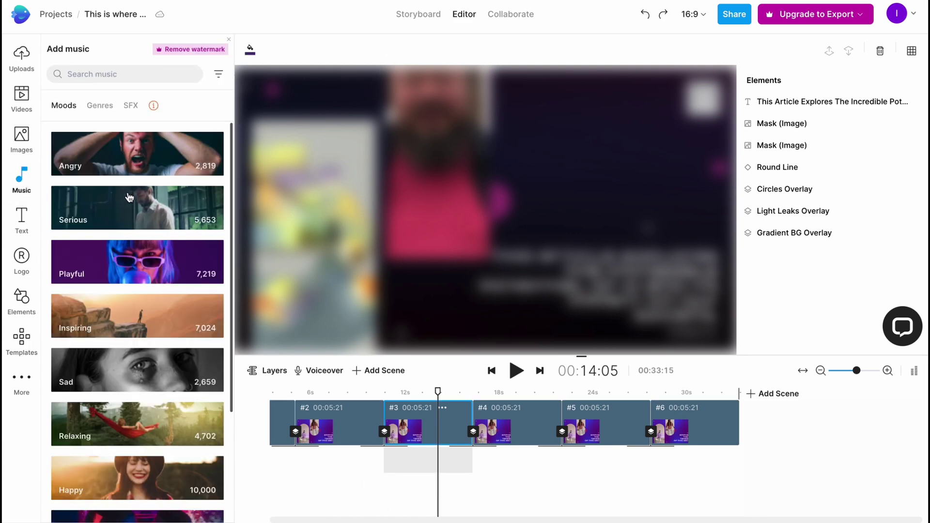
left_click(103, 153)
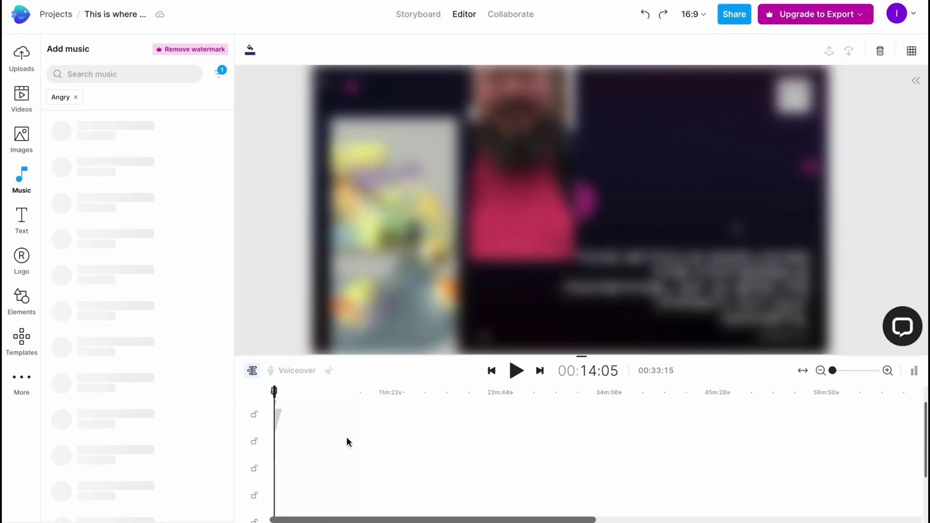
scroll(336, 436, "up", 3)
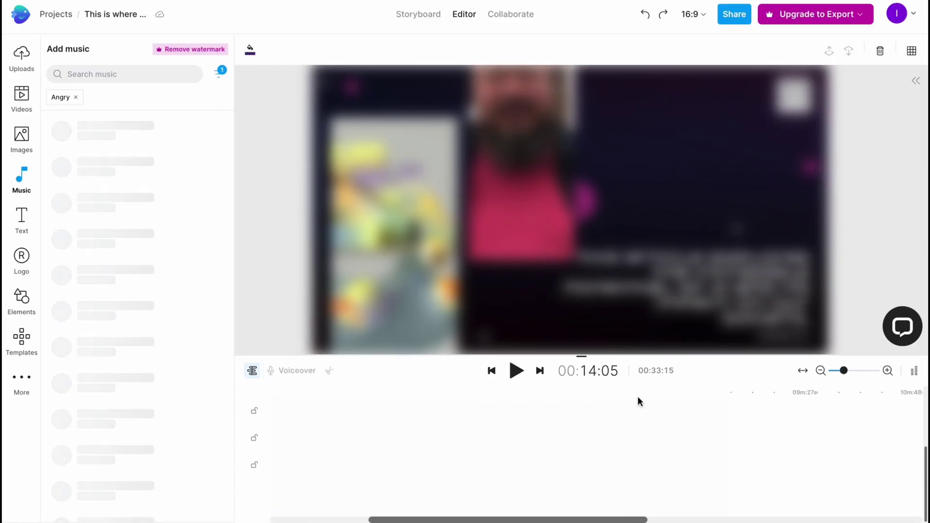
left_click_drag(844, 371, 872, 371)
left_click(251, 371)
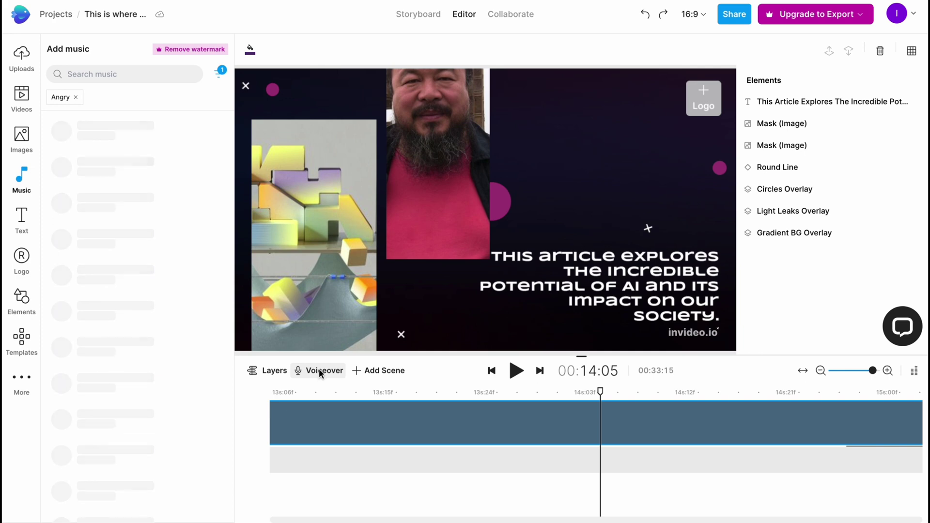
- Generate an automated text-to-speech voiceover using Realistic (New) type, US English and the John voice
left_click(319, 371)
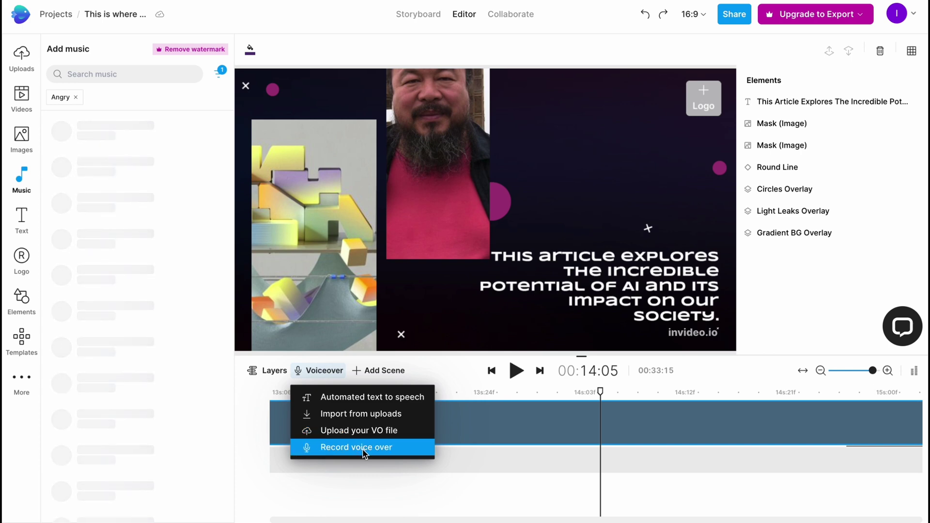
left_click(362, 396)
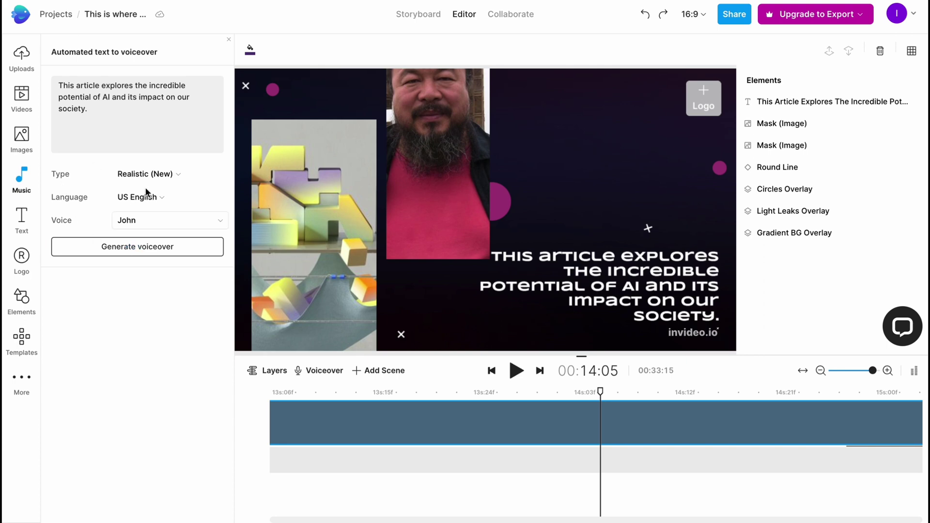
left_click(178, 170)
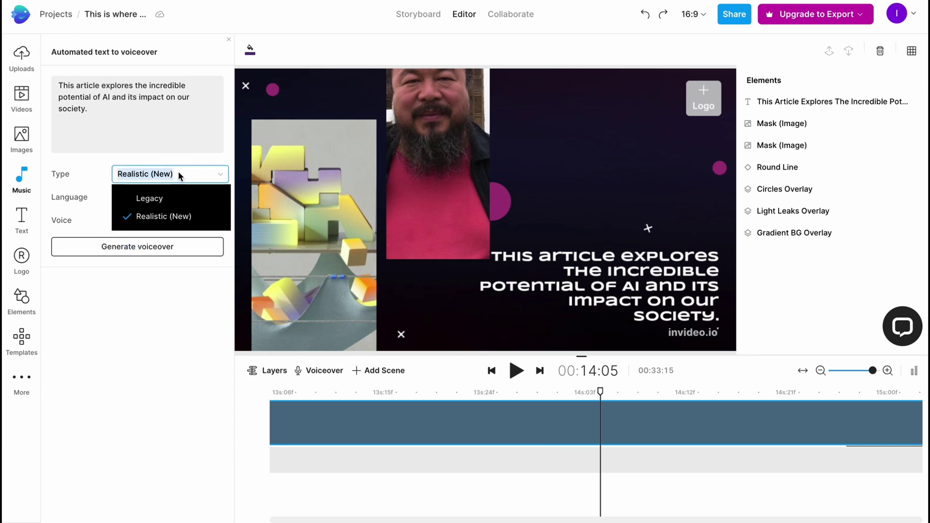
left_click(178, 171)
left_click(174, 196)
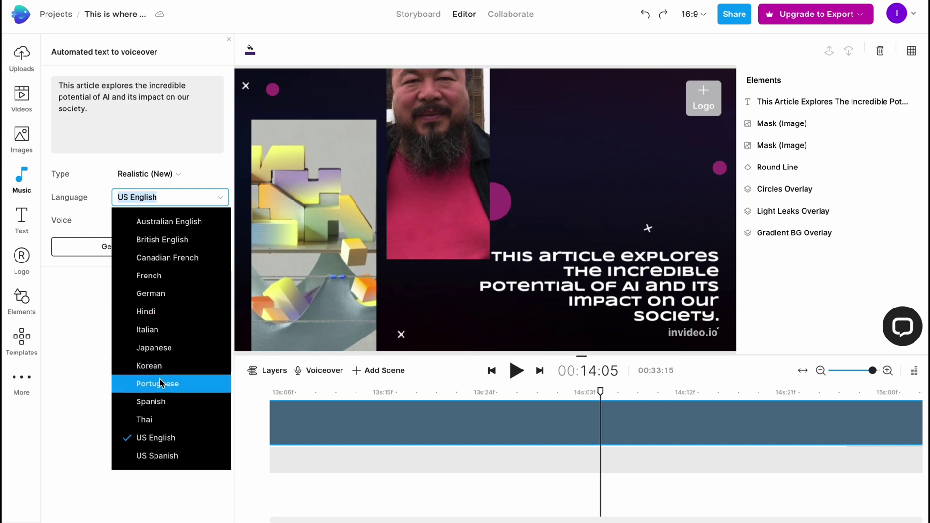
left_click(85, 329)
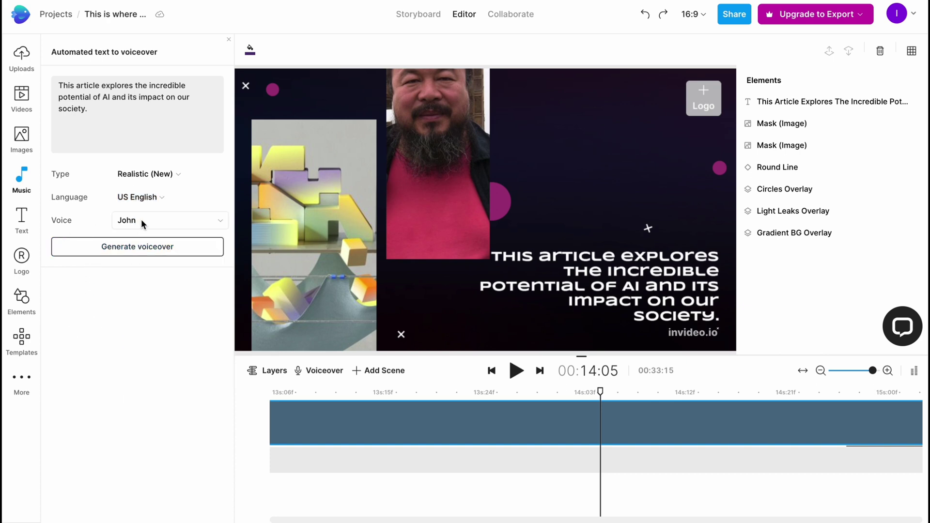
left_click(142, 222)
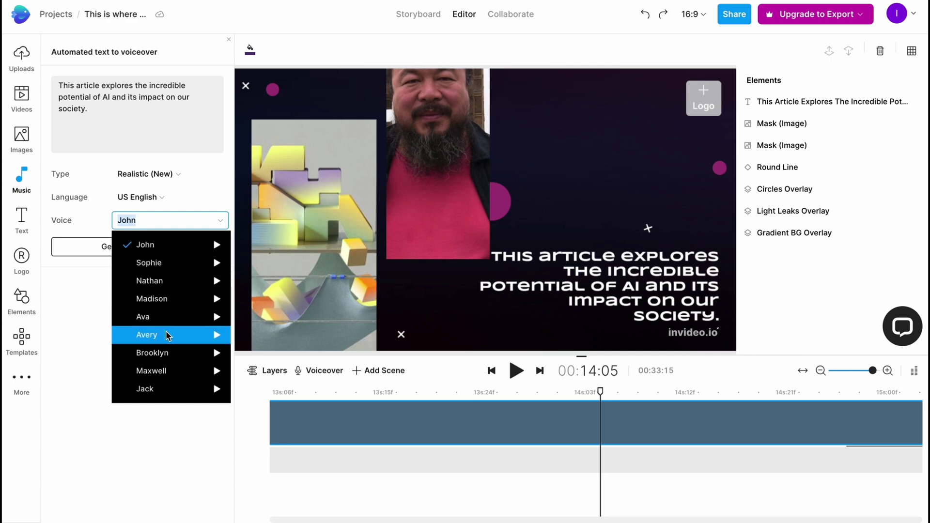
left_click(83, 315)
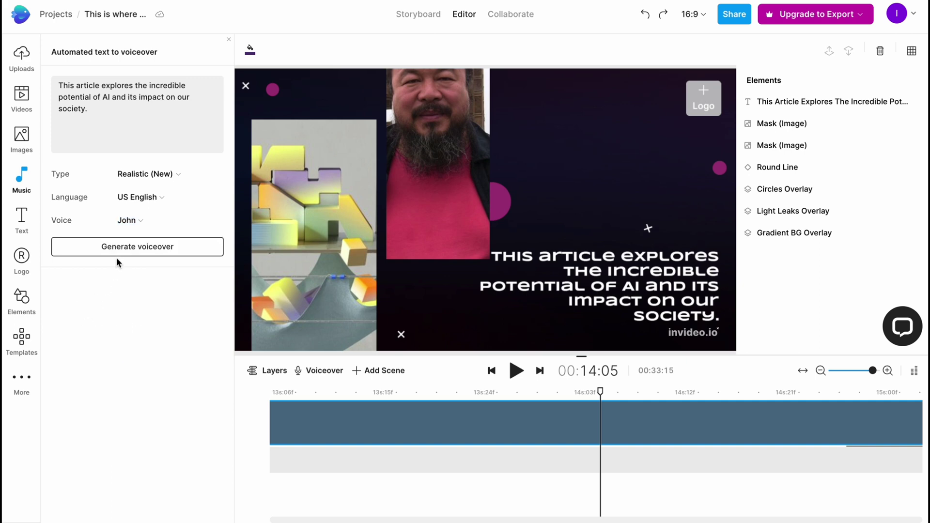
left_click(124, 248)
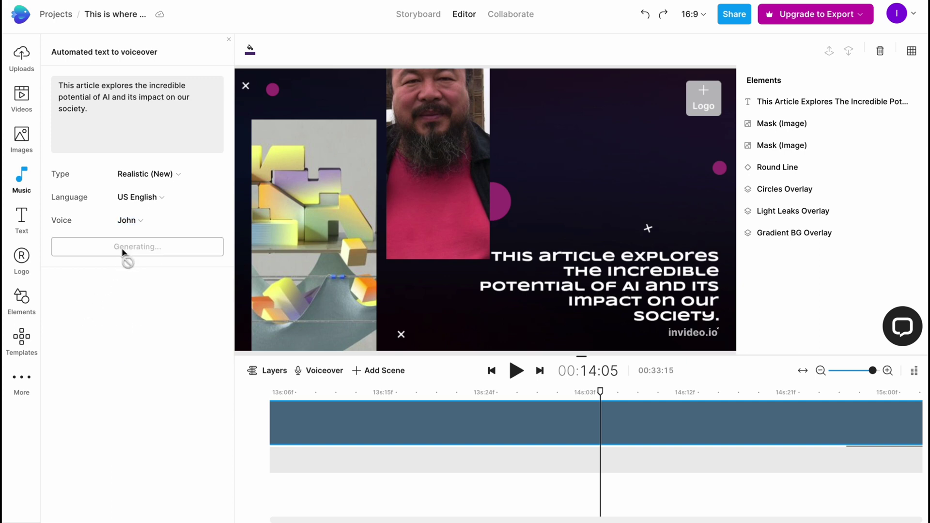
left_click_drag(588, 394, 232, 389)
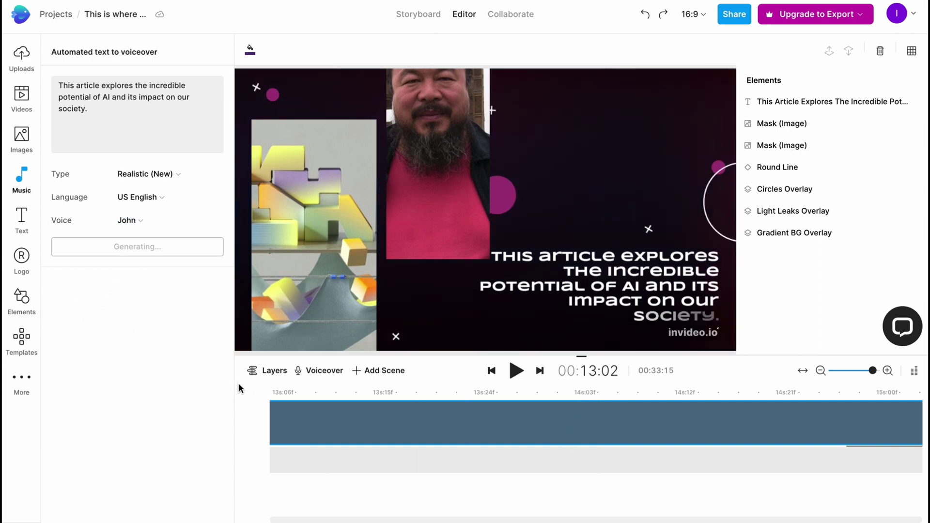
scroll(406, 430, "right", 5)
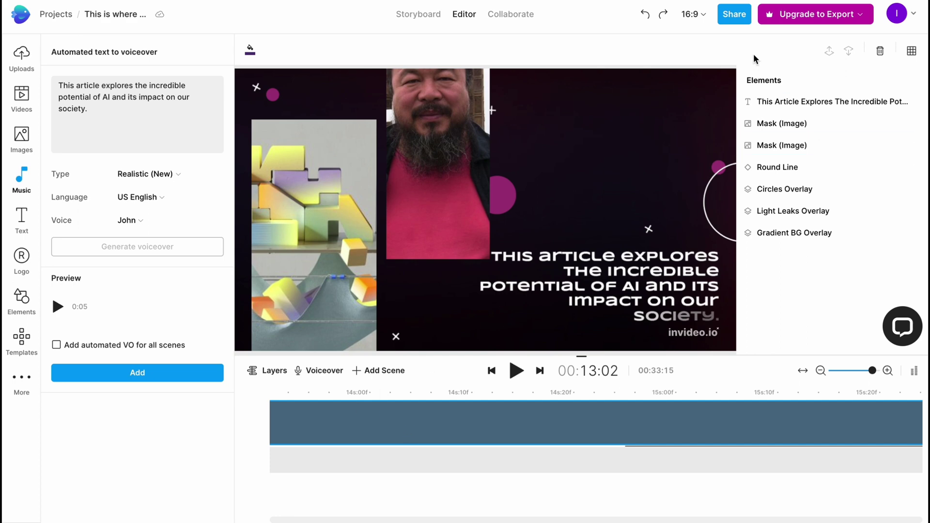
- Check the team sharing dialog, then view the export quality options with 1080p selected
left_click(737, 18)
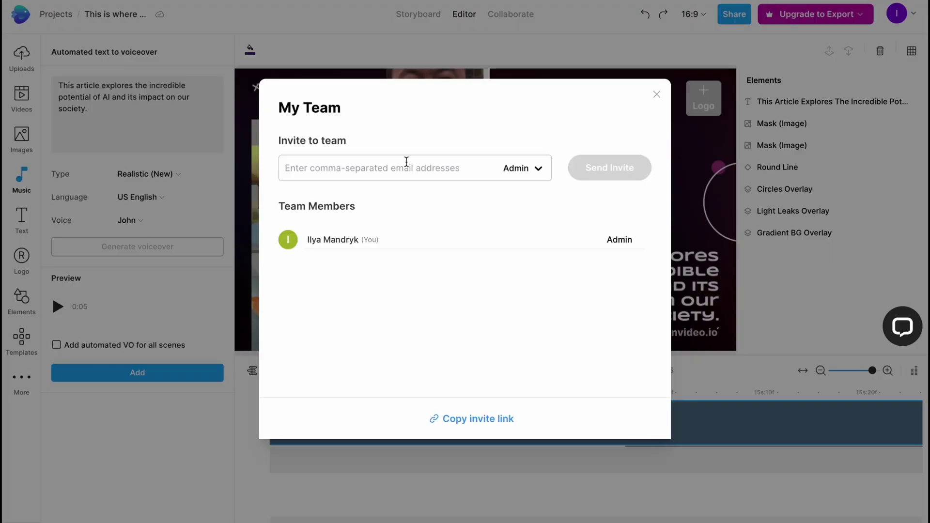
left_click(657, 96)
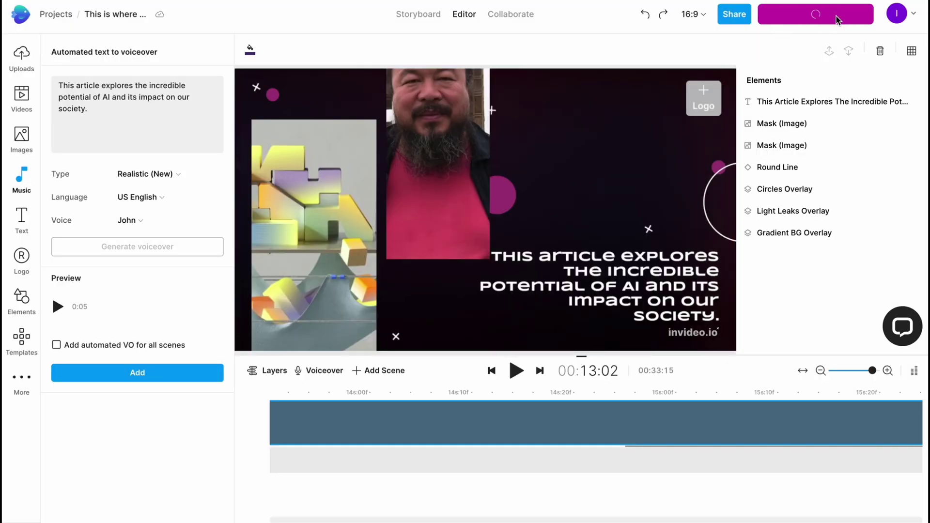
left_click(854, 16)
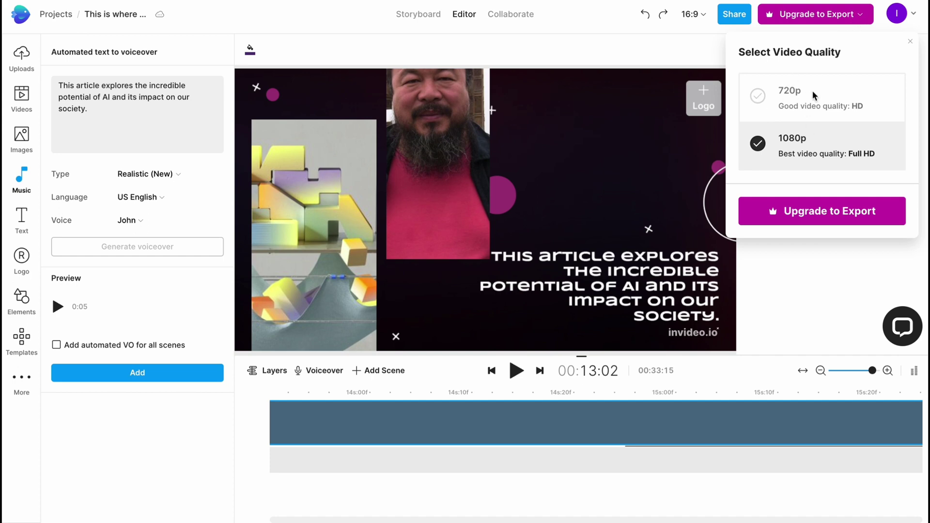
- Try exporting, compare the monthly and yearly upgrade prices, and close the pricing plans
left_click(804, 212)
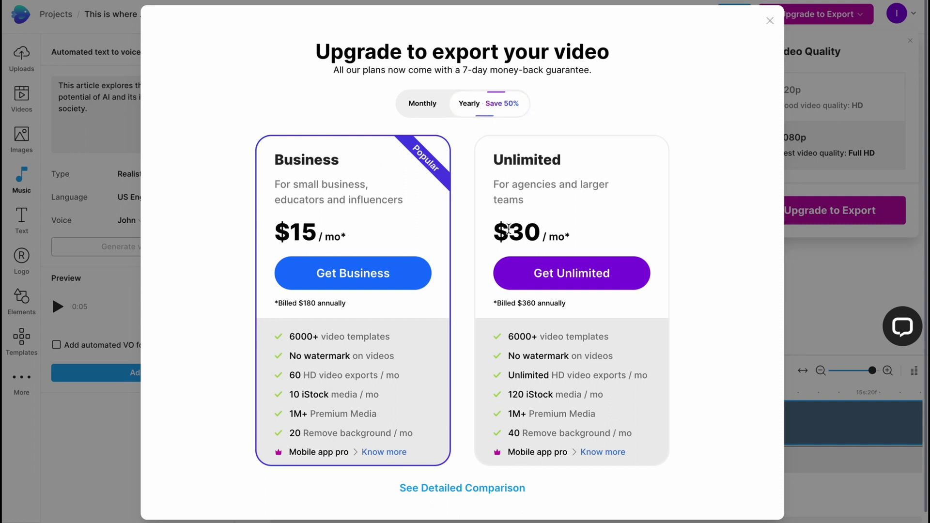
scroll(530, 230, "down", 1)
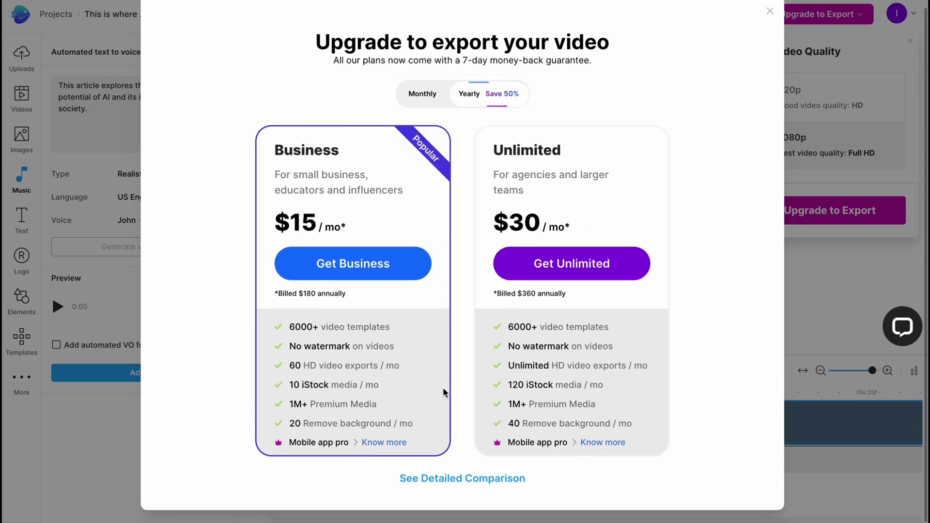
scroll(442, 390, "up", 1)
left_click(423, 110)
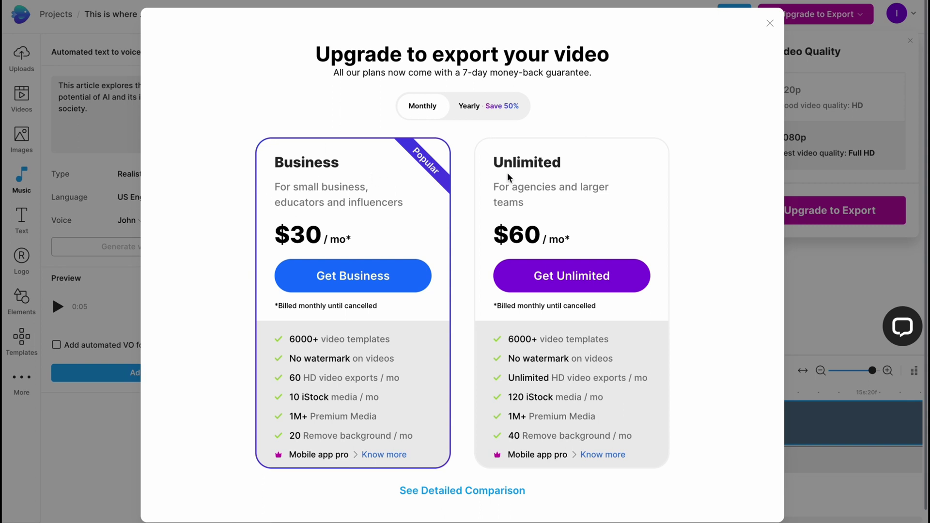
left_click(486, 111)
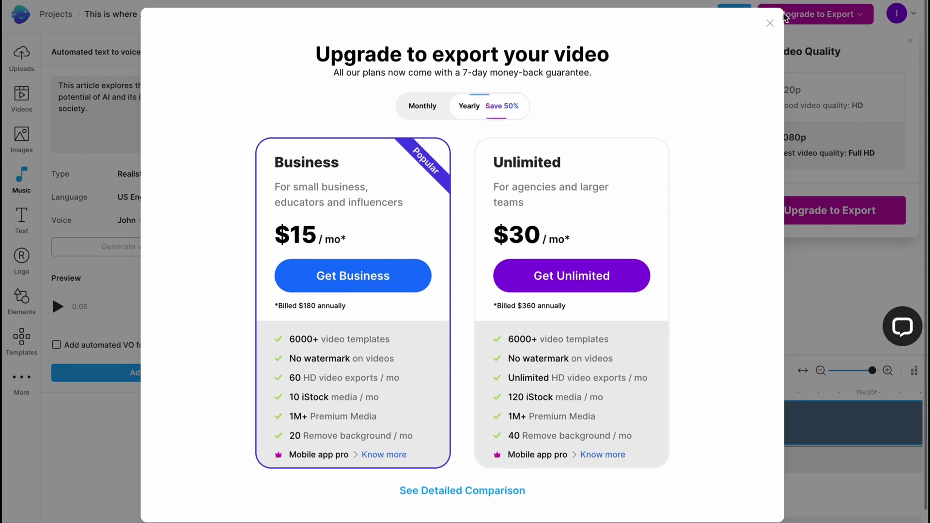
left_click(769, 24)
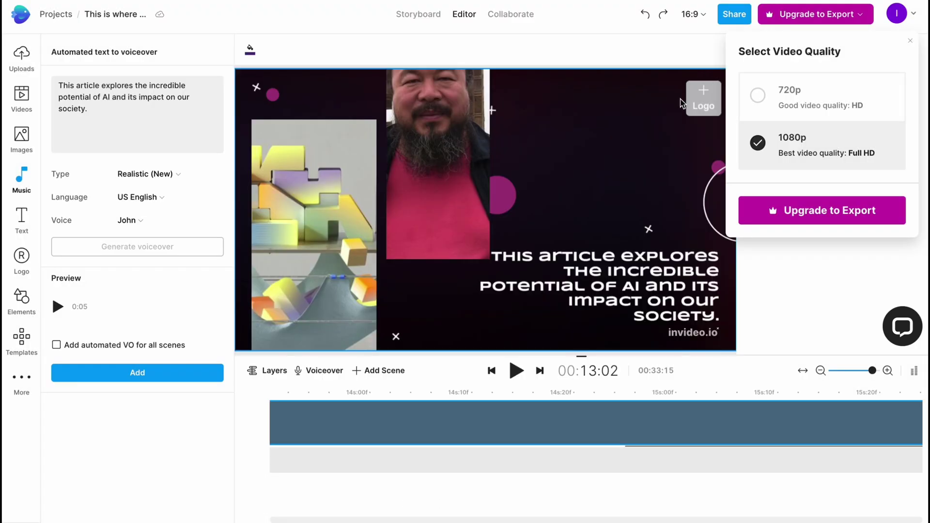